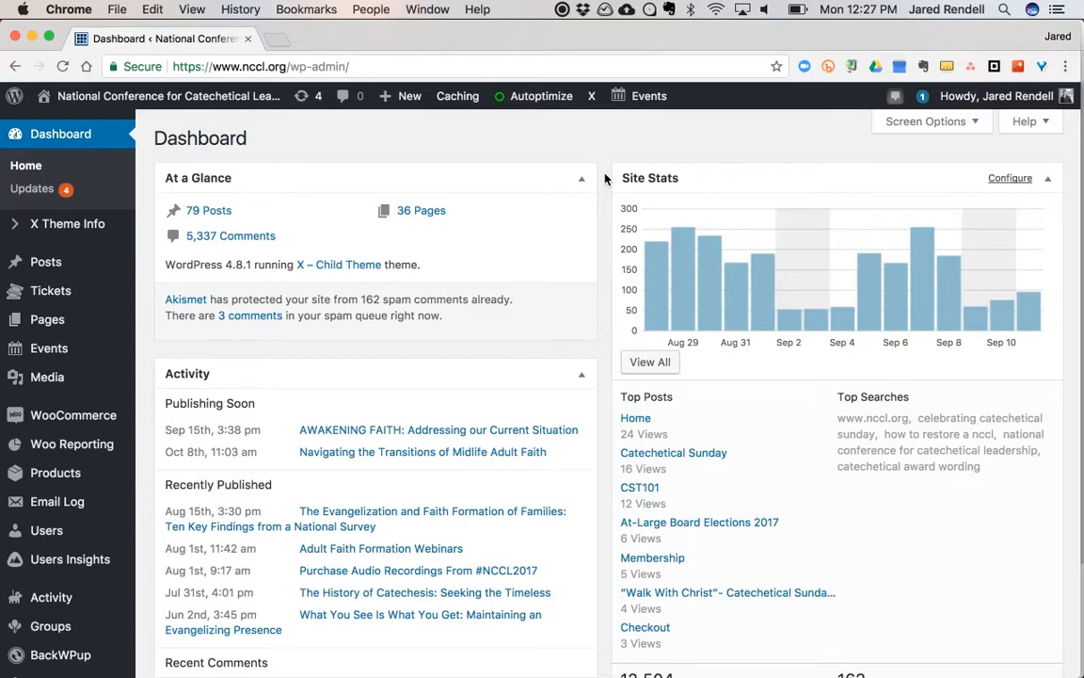
Open the 2017 Board and Representative Council Meeting product for editing from the list of all products
mouse_move(71, 362)
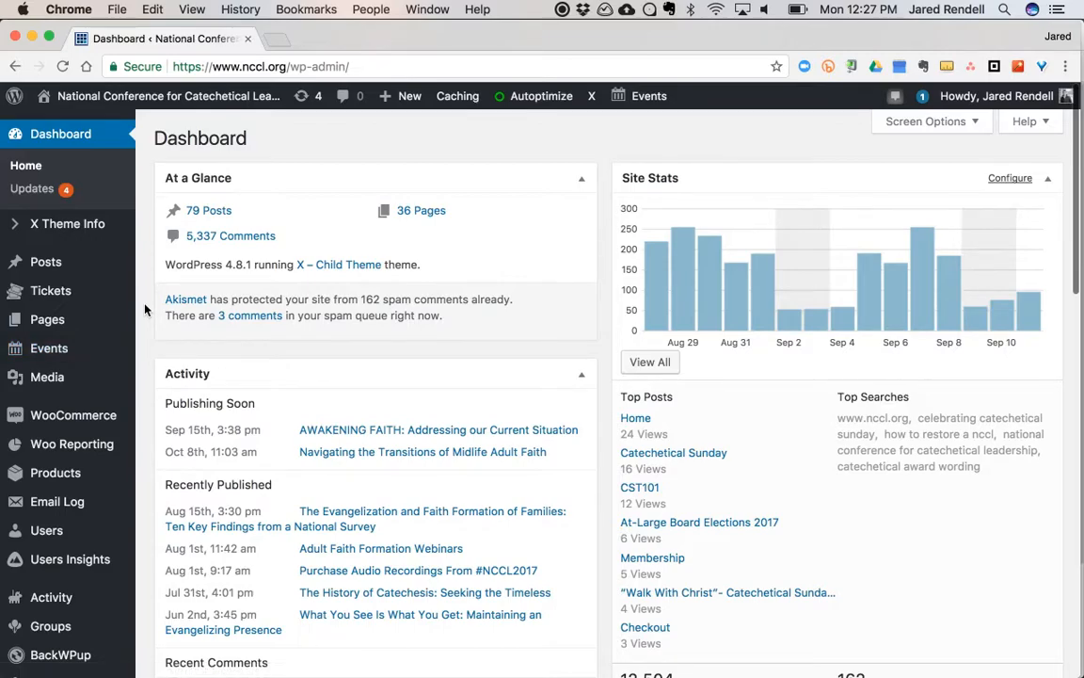
scroll(145, 309, "down", 3)
scroll(145, 309, "up", 1)
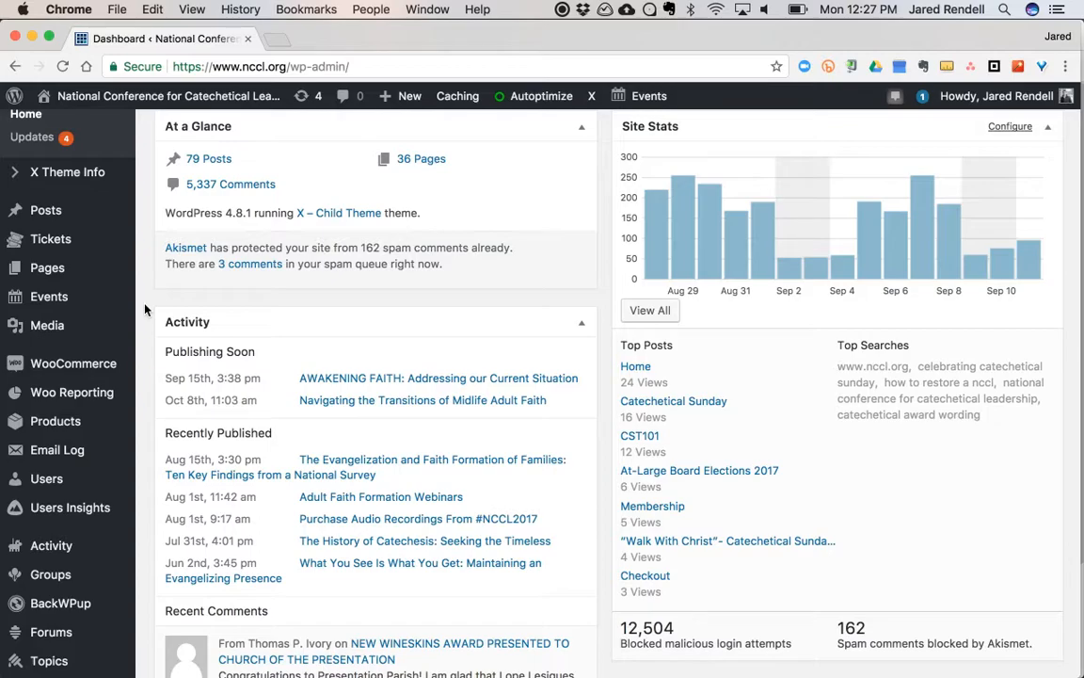
scroll(145, 308, "down", 1)
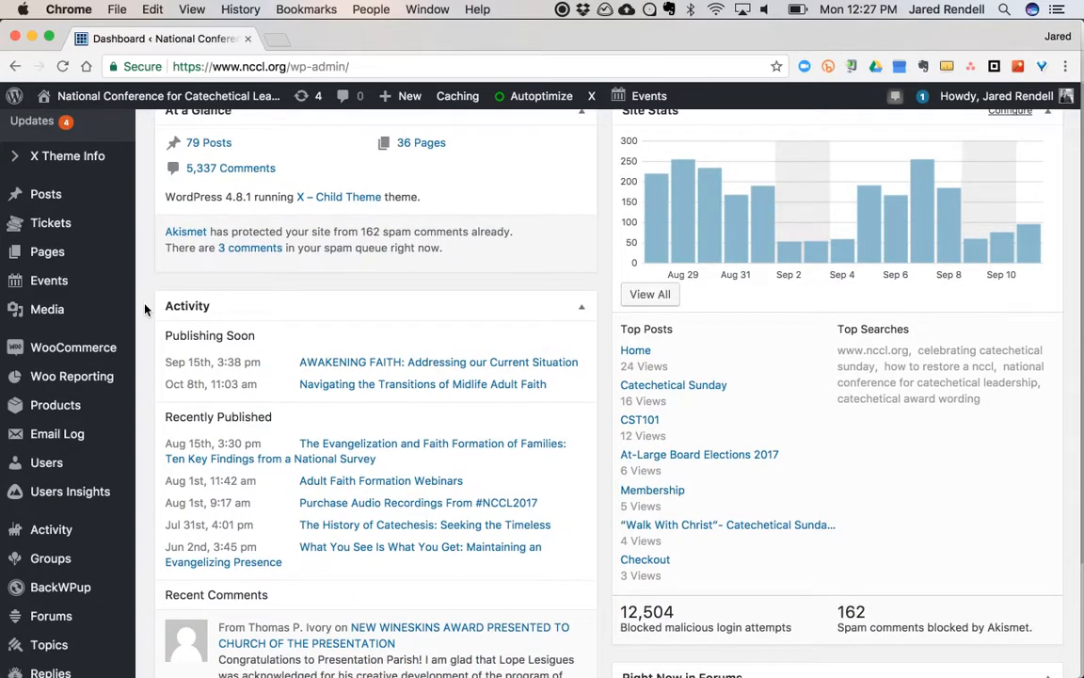
mouse_move(91, 289)
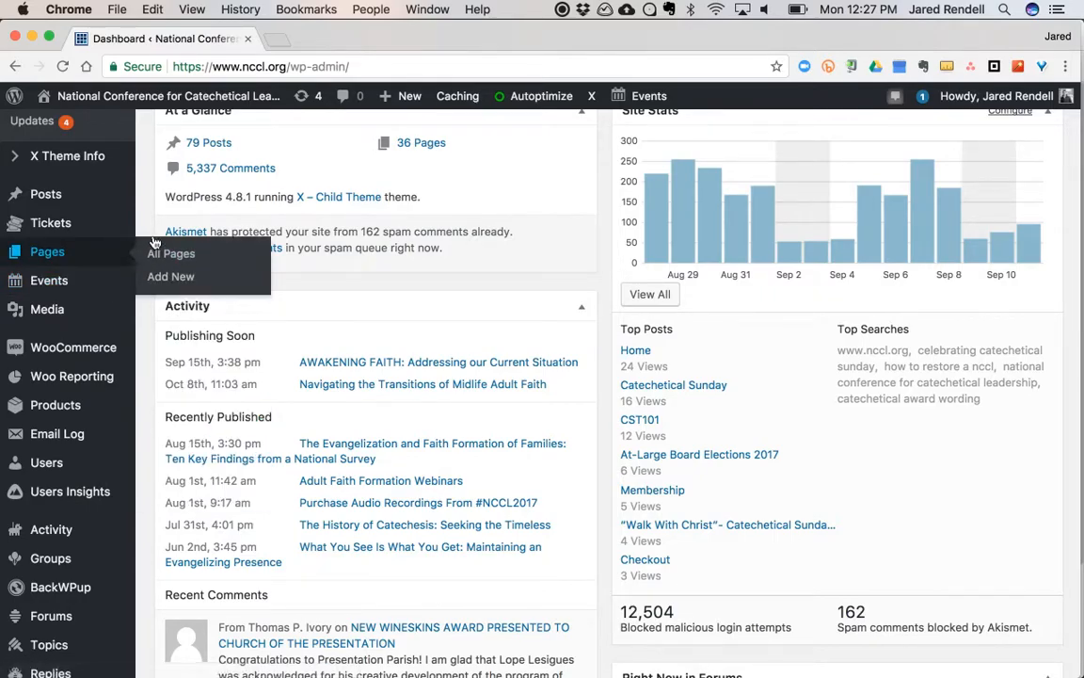
scroll(131, 252, "down", 3)
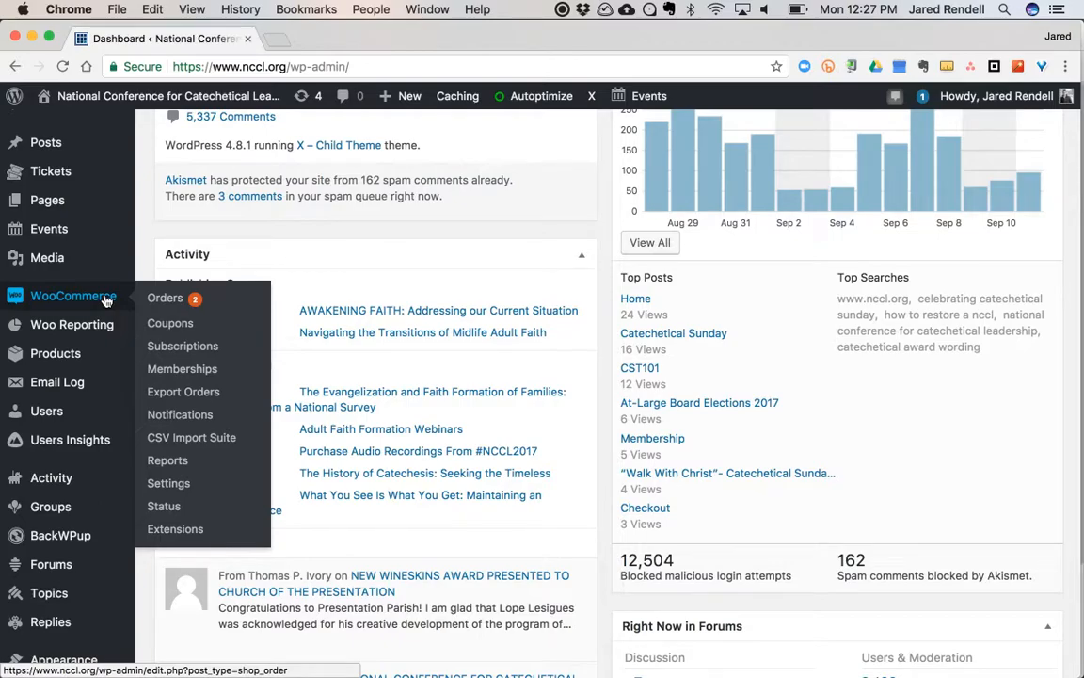
mouse_move(113, 354)
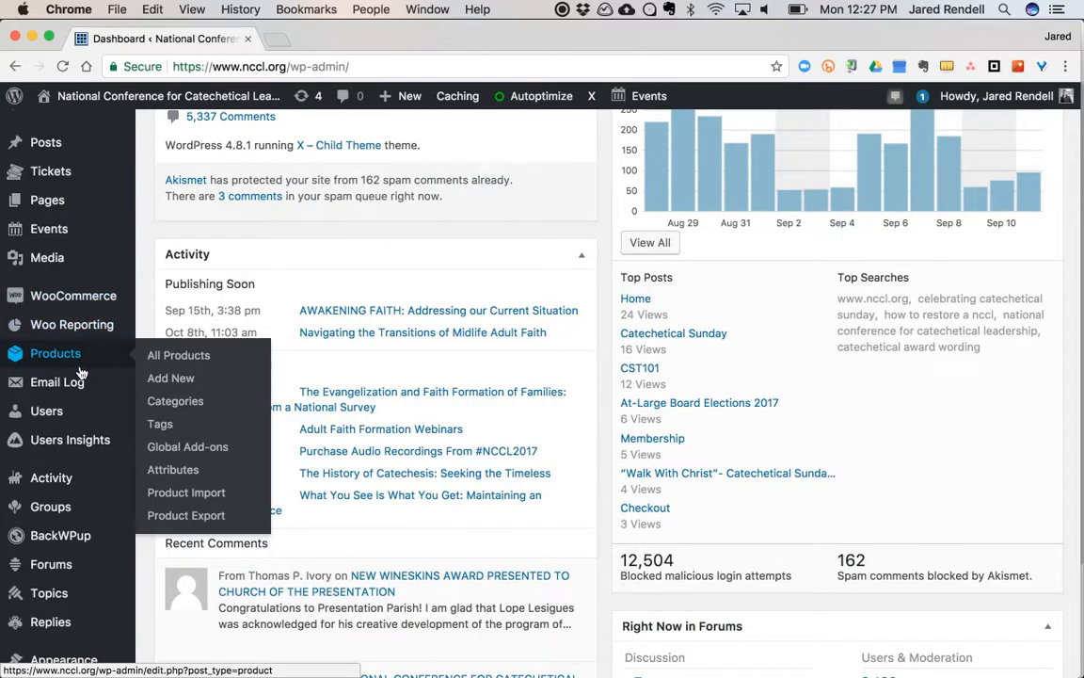
left_click(162, 362)
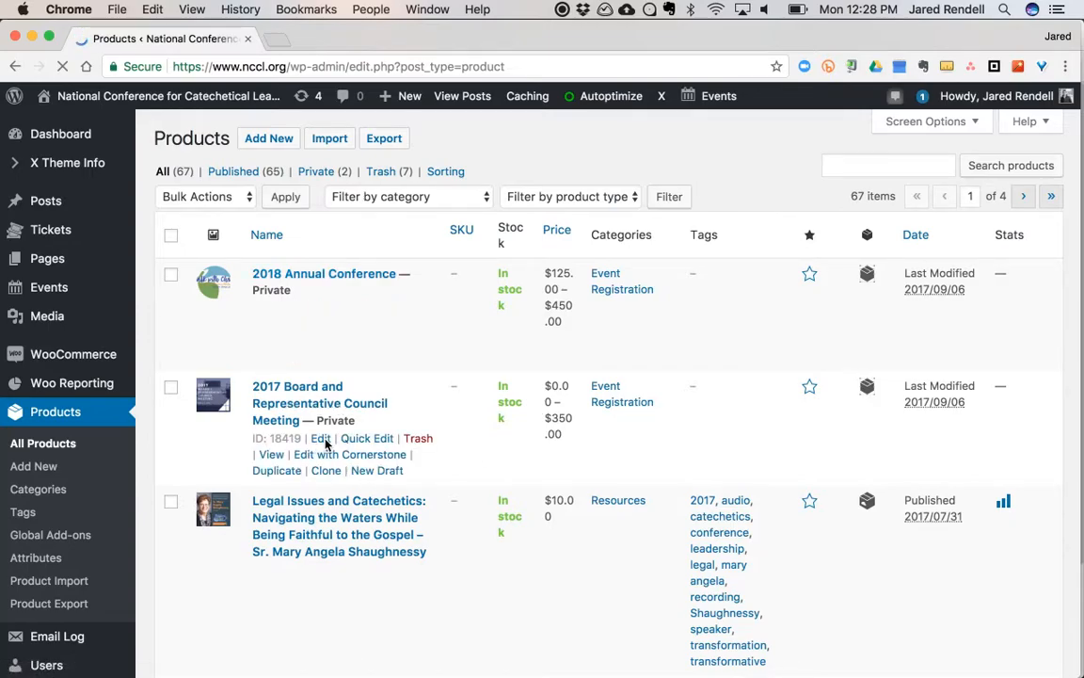
left_click(322, 440)
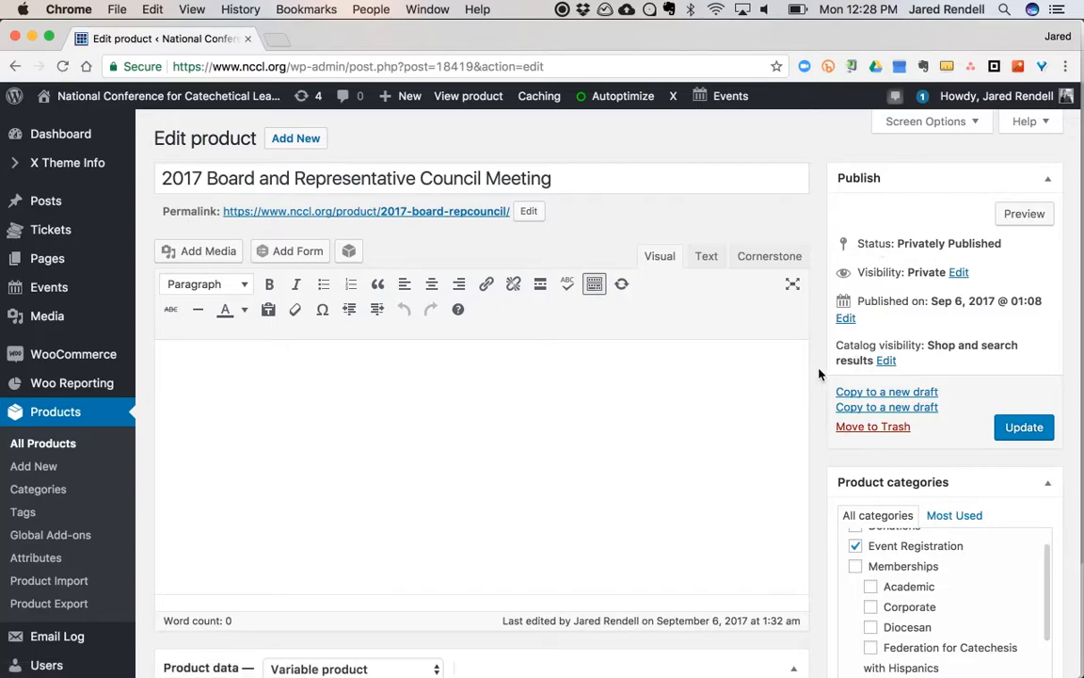
Review the product's description area, categories, tags, product image and short description on its edit page
scroll(819, 375, "down", 3)
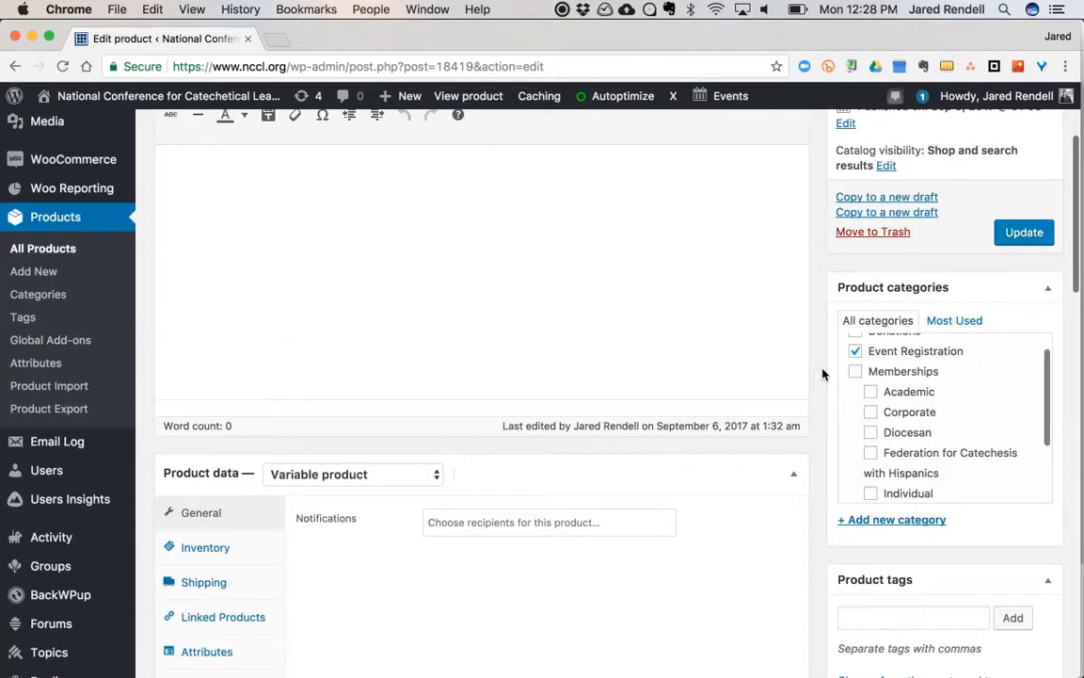
scroll(904, 426, "up", 2)
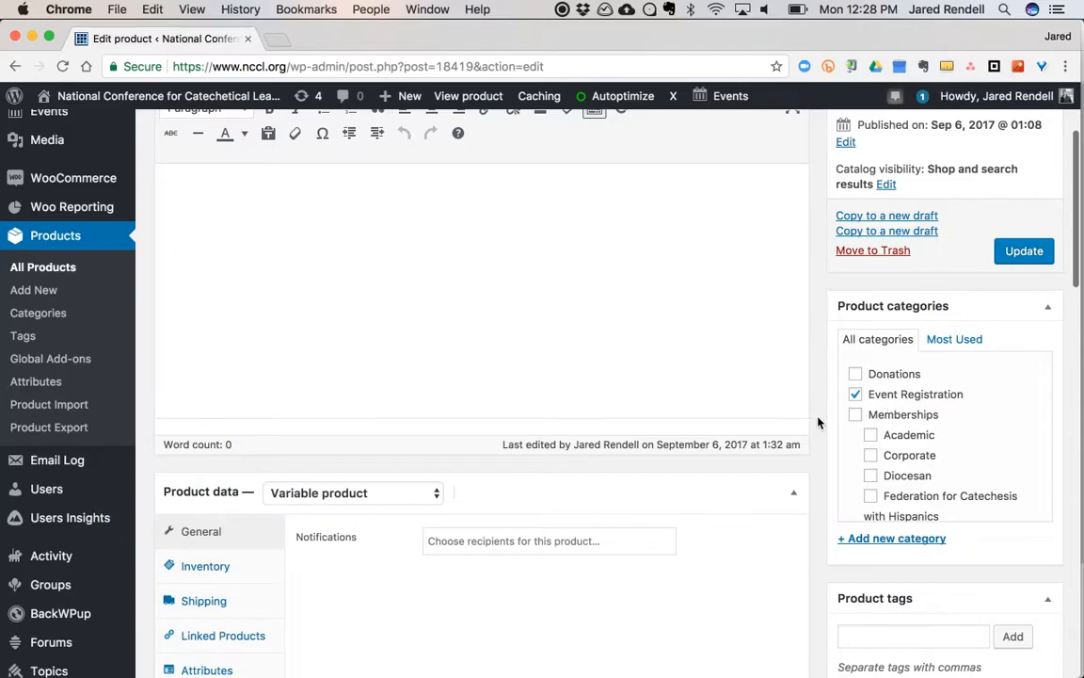
scroll(821, 414, "down", 2)
scroll(819, 422, "down", 4)
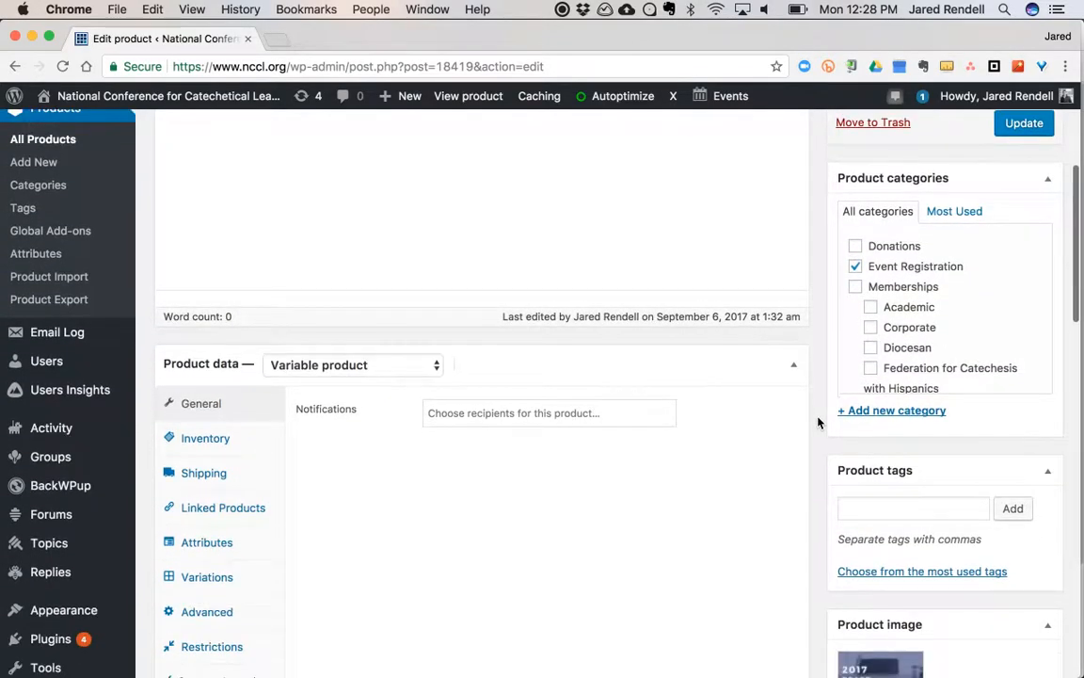
scroll(819, 423, "down", 1)
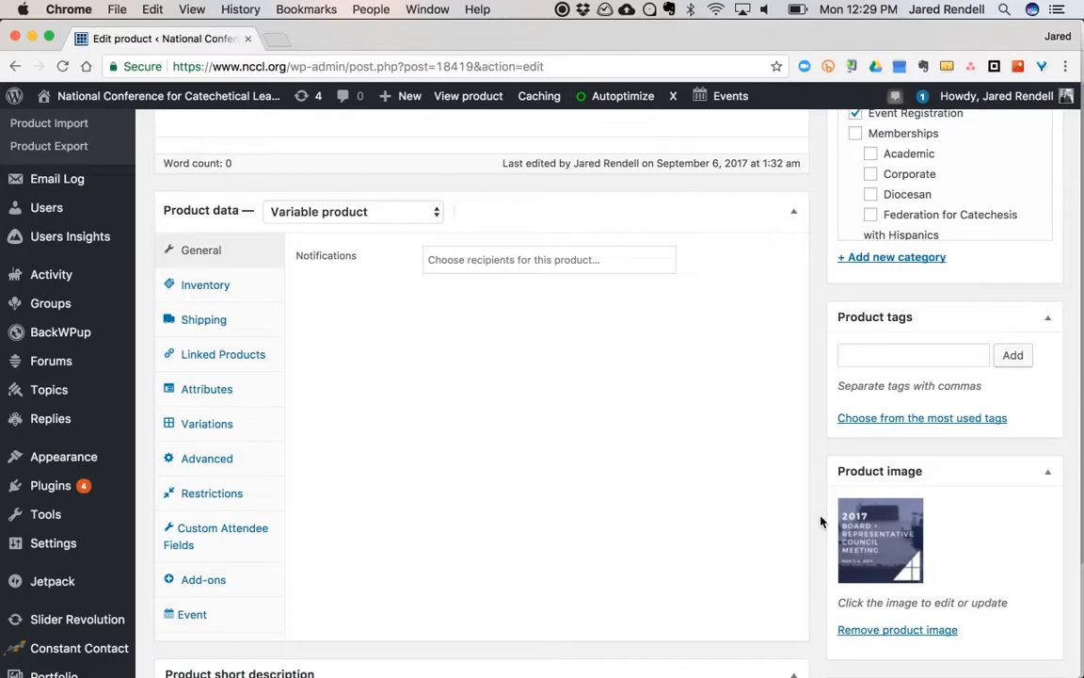
scroll(821, 516, "down", 2)
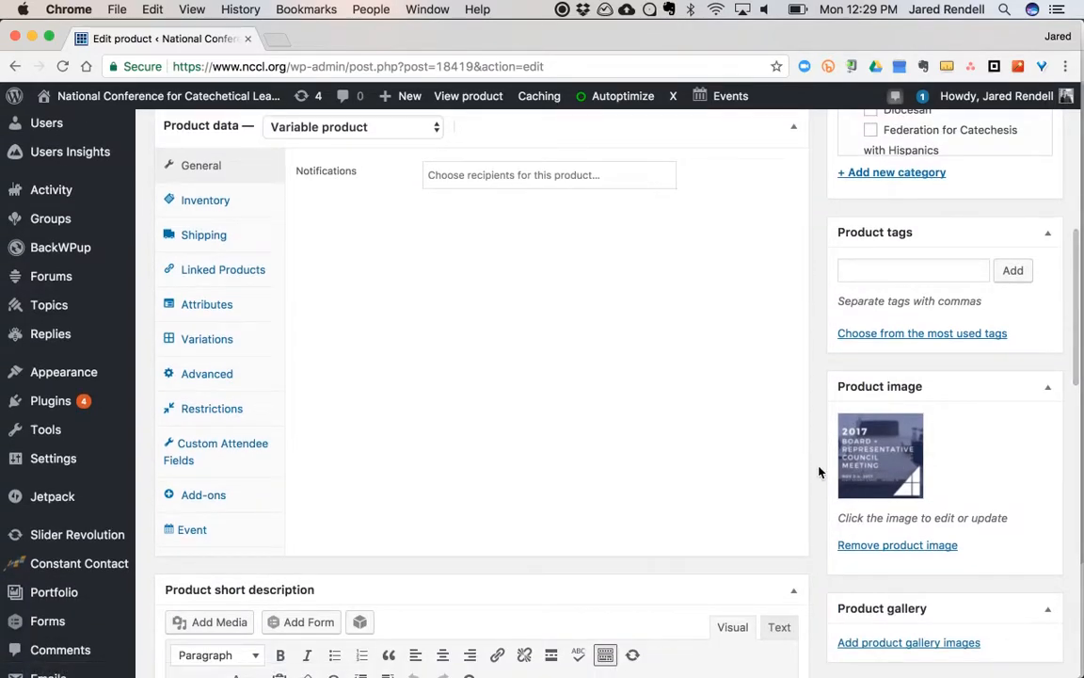
scroll(819, 472, "down", 3)
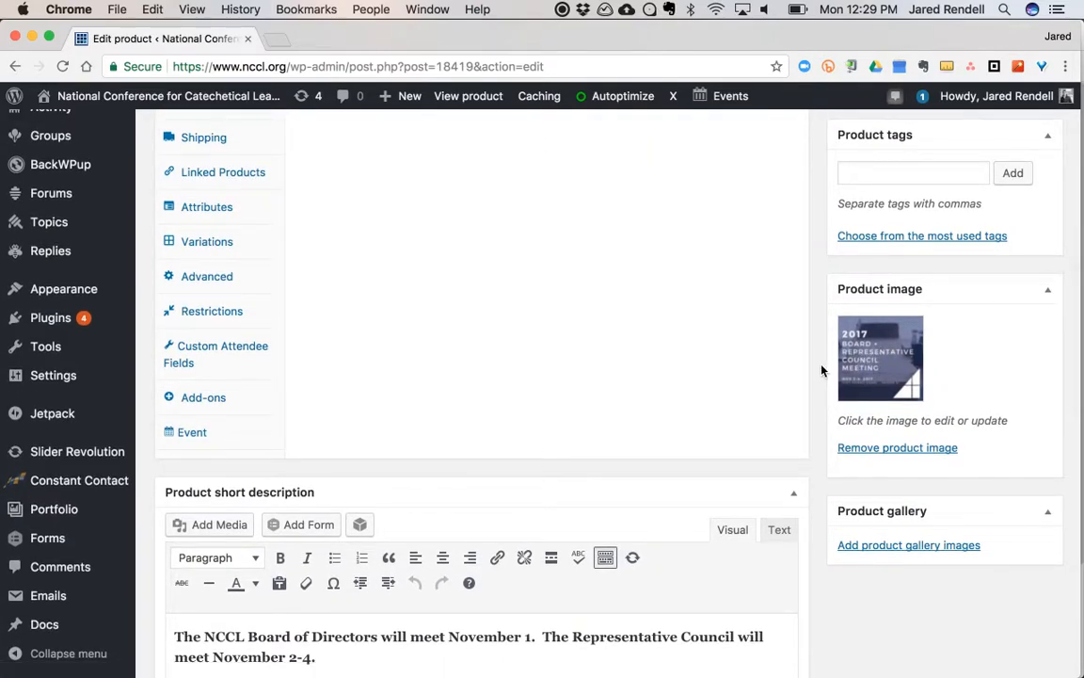
scroll(820, 370, "down", 3)
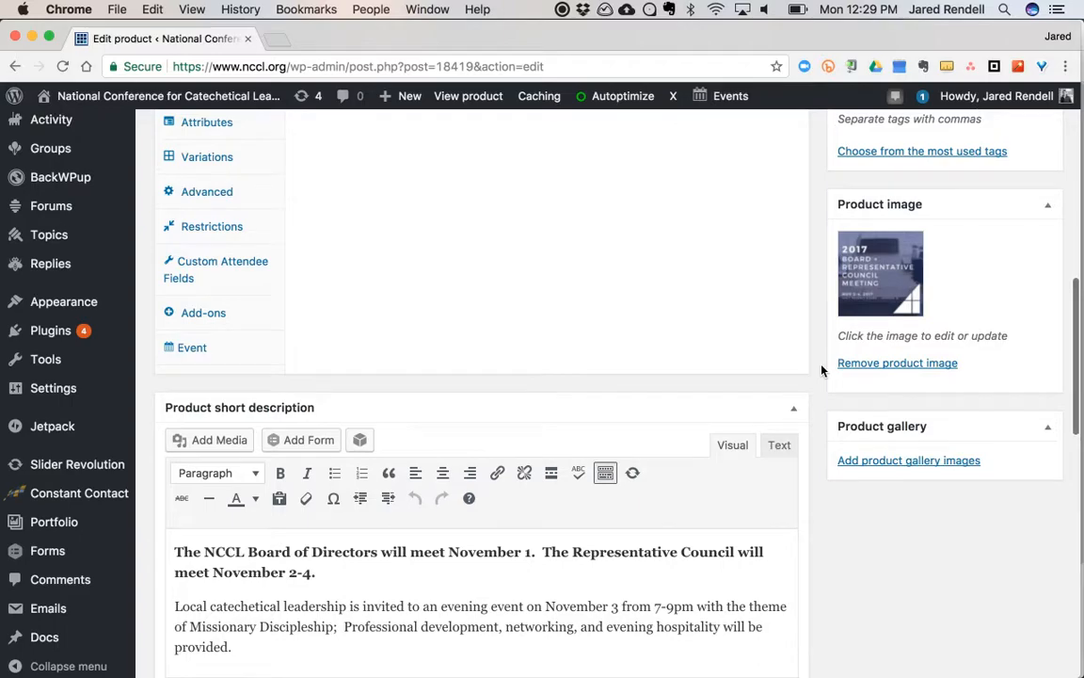
scroll(821, 370, "down", 3)
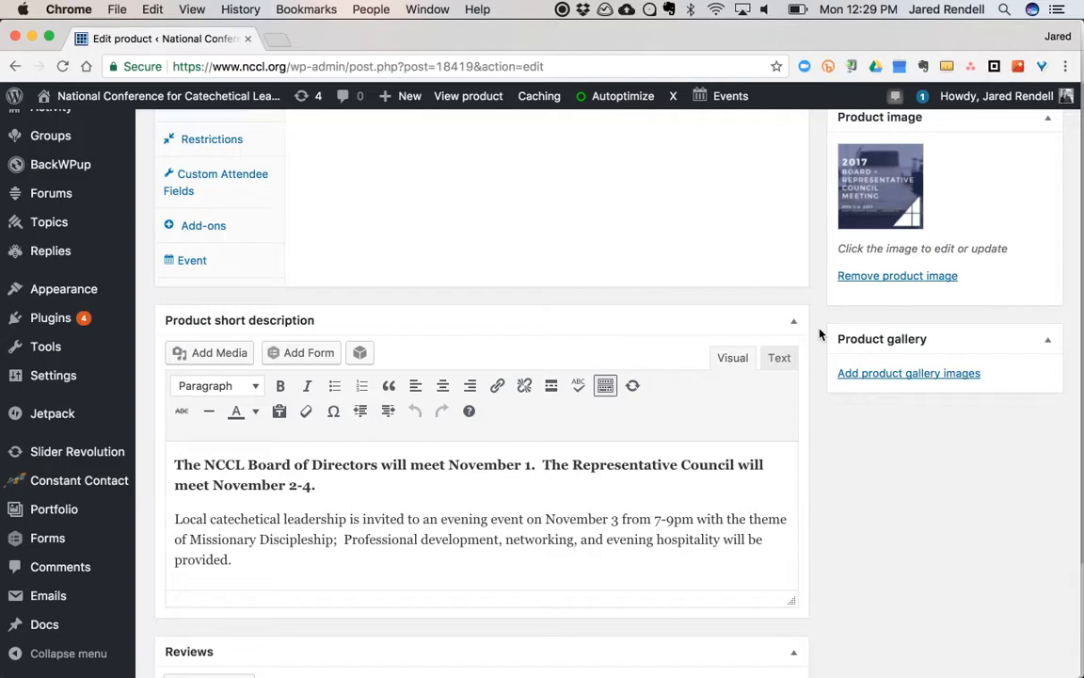
scroll(819, 334, "up", 6)
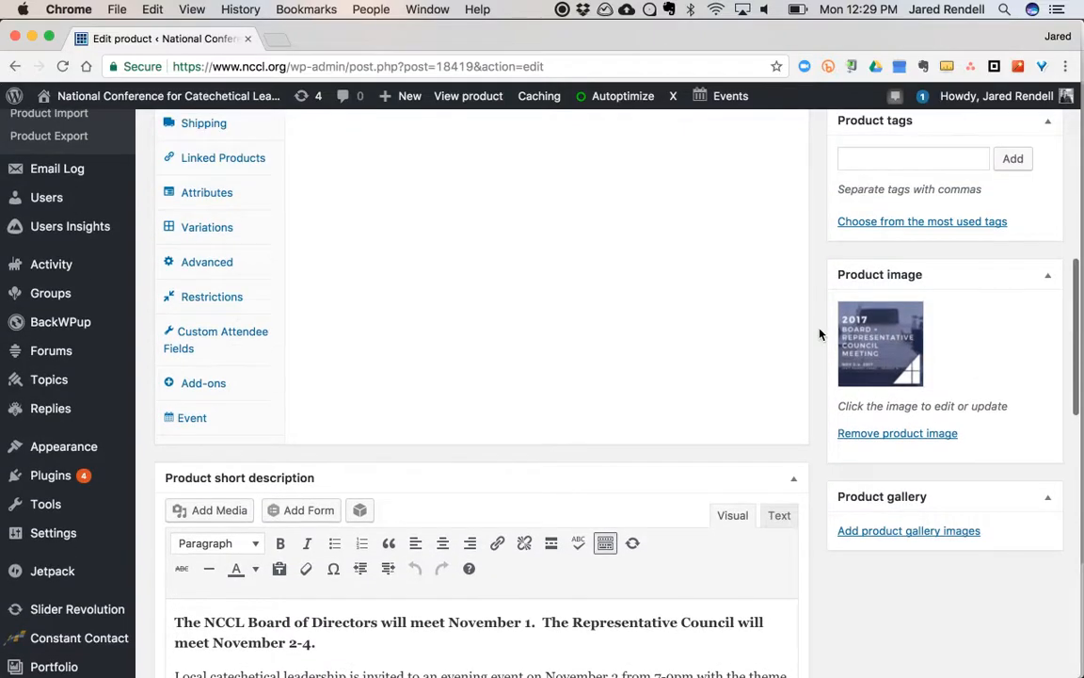
scroll(819, 333, "up", 8)
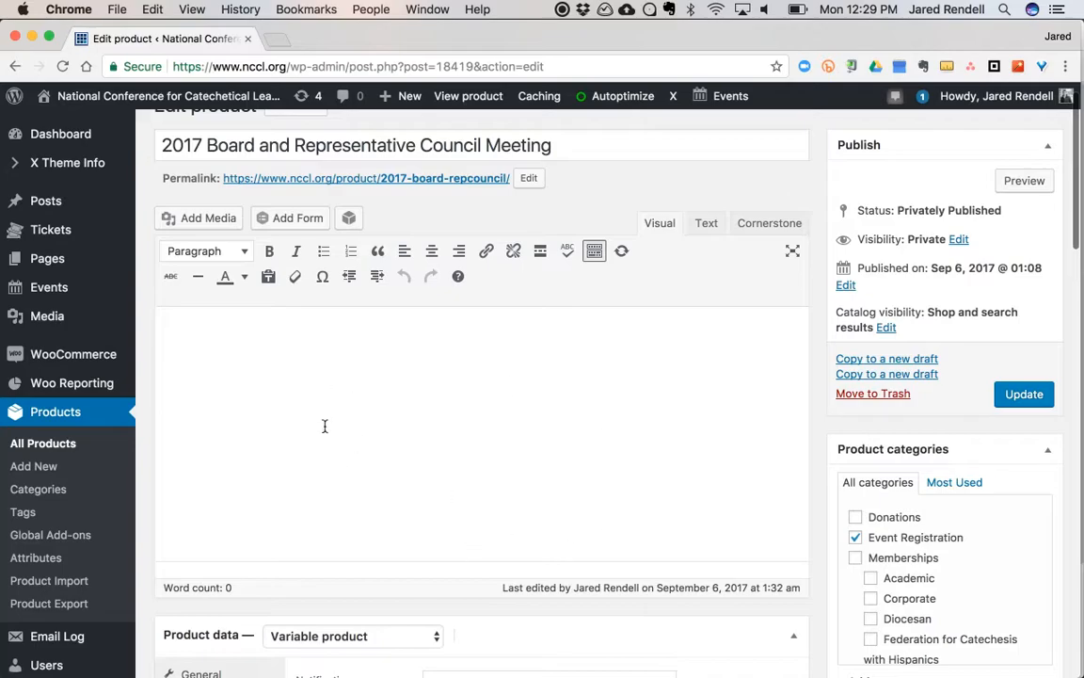
scroll(559, 479, "up", 1)
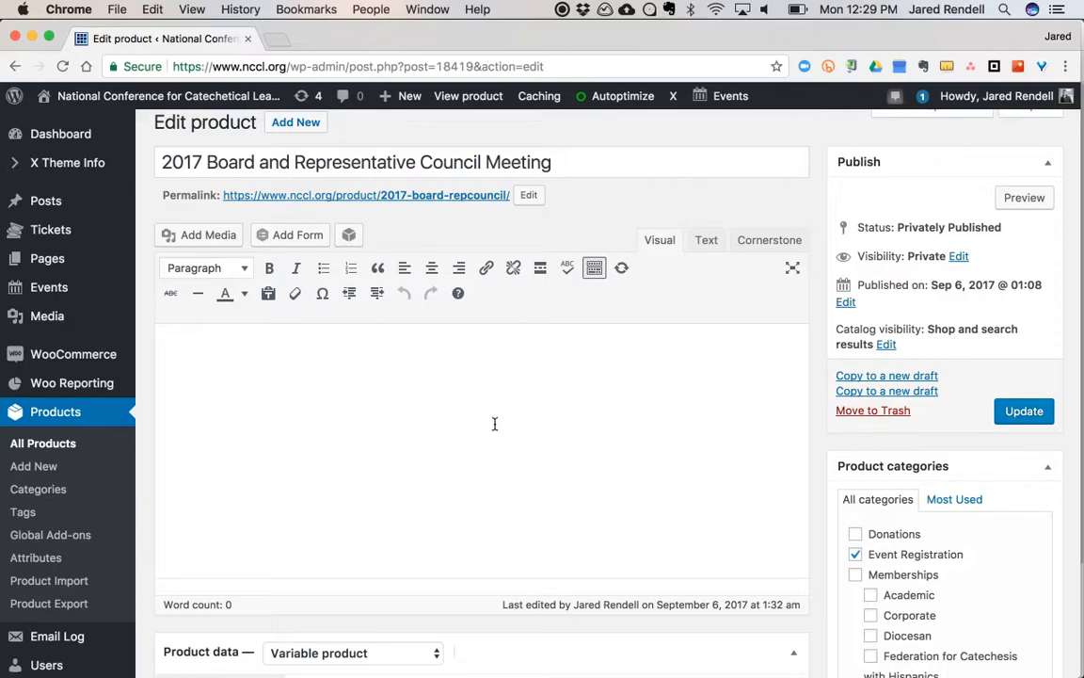
Open the event settings in the product data and choose Yes for the product being an event
left_click(548, 407)
scroll(820, 417, "down", 4)
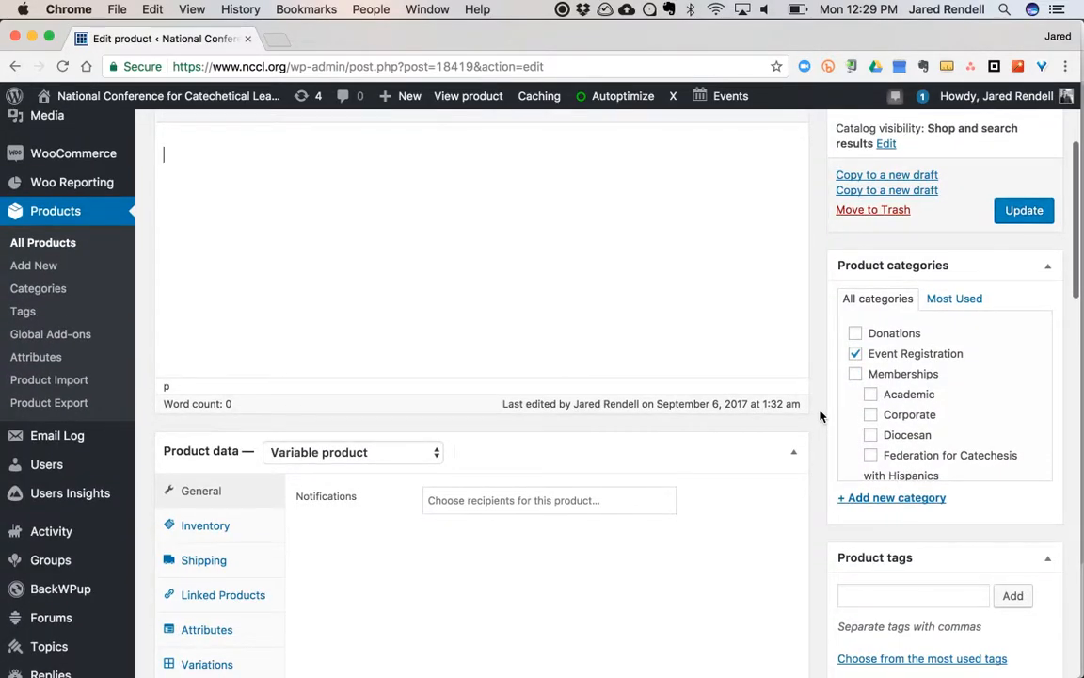
scroll(820, 416, "down", 4)
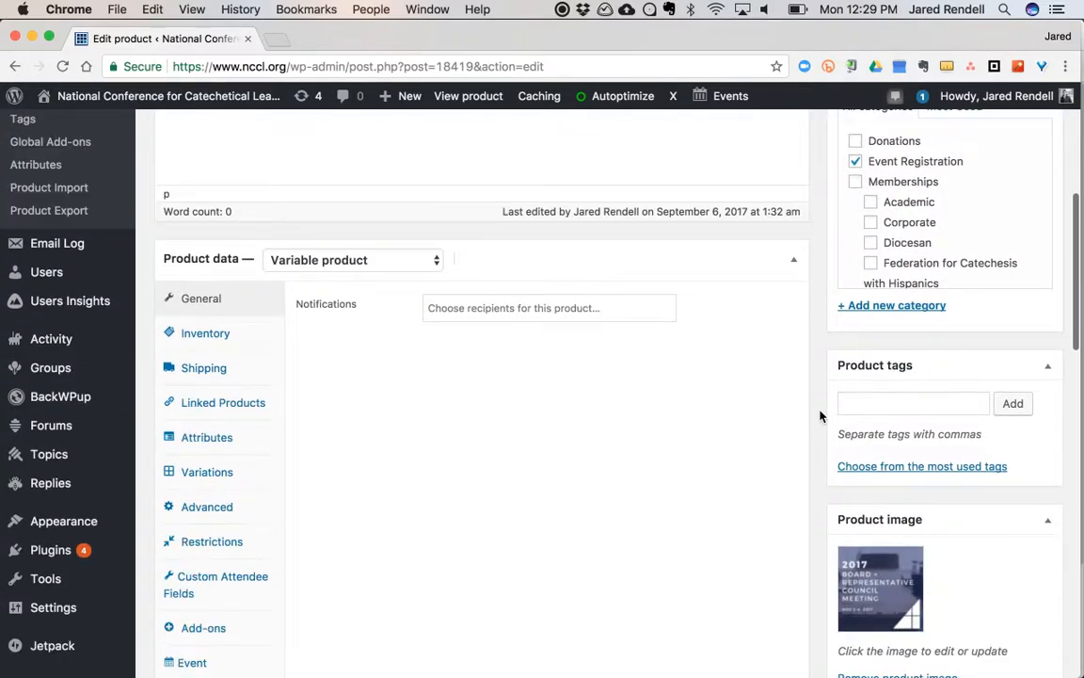
scroll(820, 416, "down", 2)
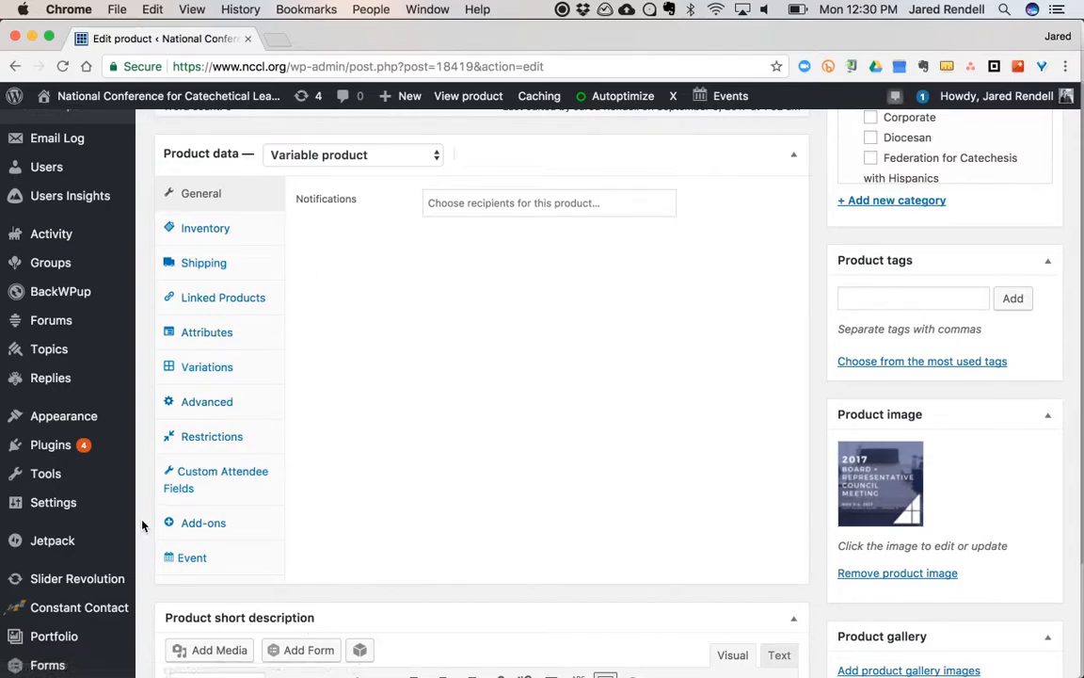
left_click(193, 560)
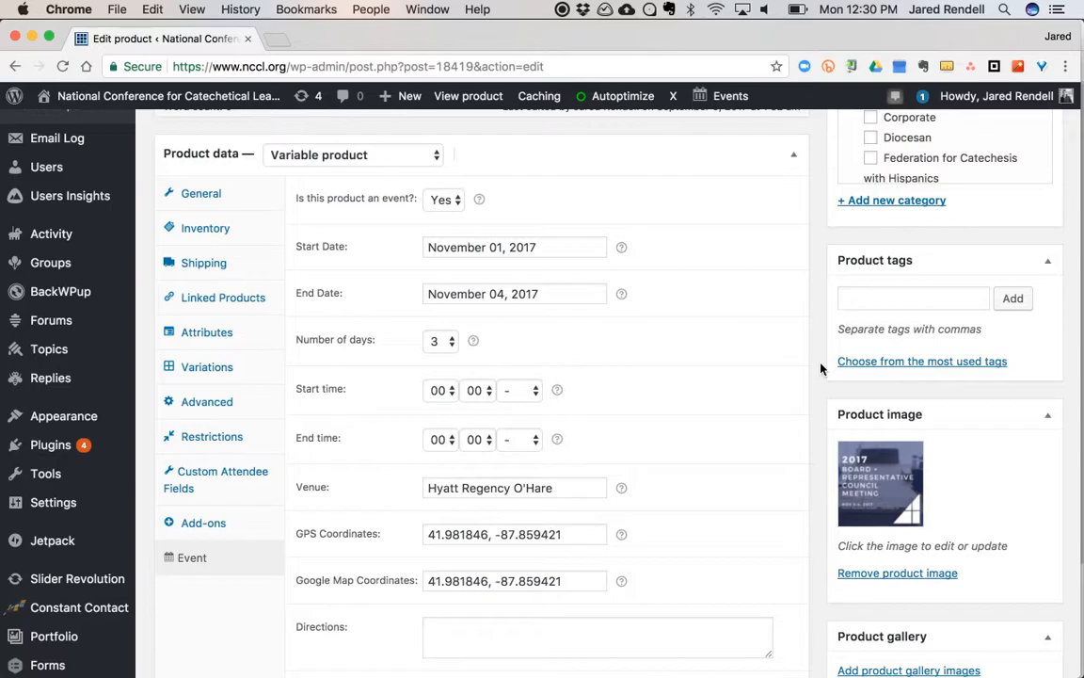
left_click(453, 201)
left_click(444, 207)
Review the event's start and end dates, number of days, start and end times, venue, and GPS and Google Map coordinates
scroll(815, 230, "down", 2)
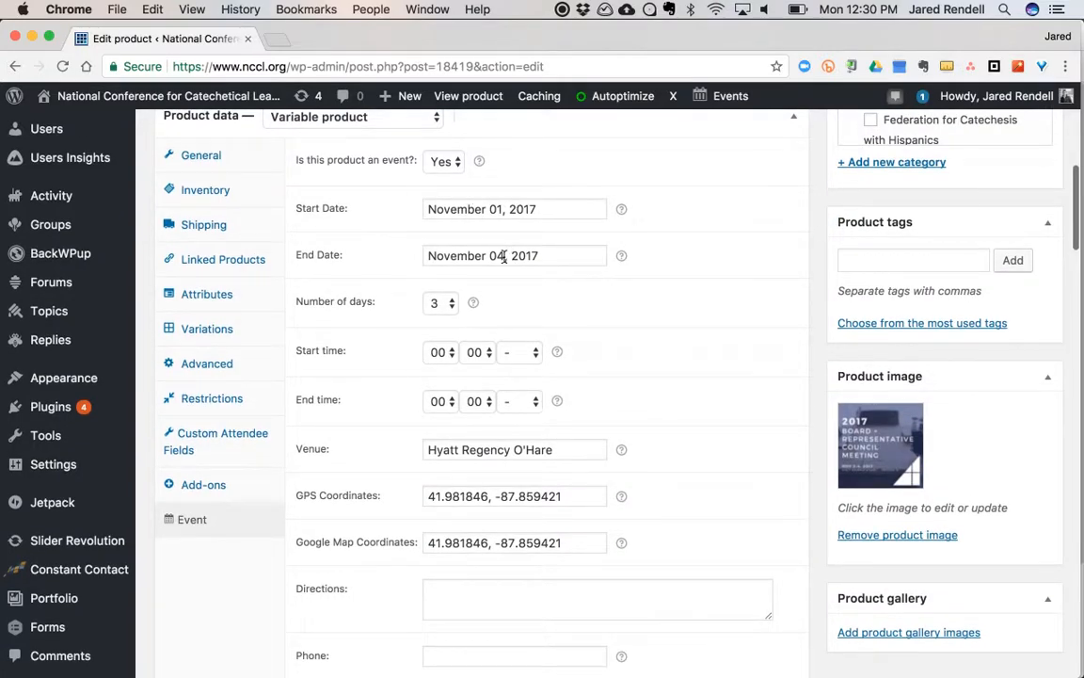
scroll(815, 267, "down", 3)
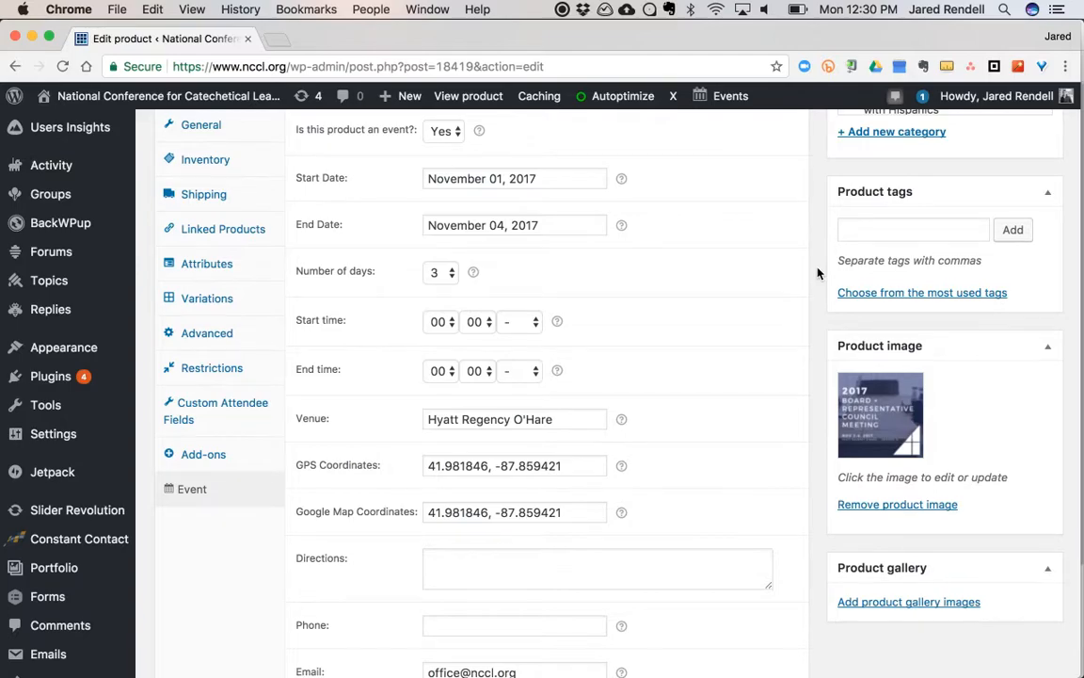
scroll(817, 273, "down", 2)
scroll(817, 273, "down", 1)
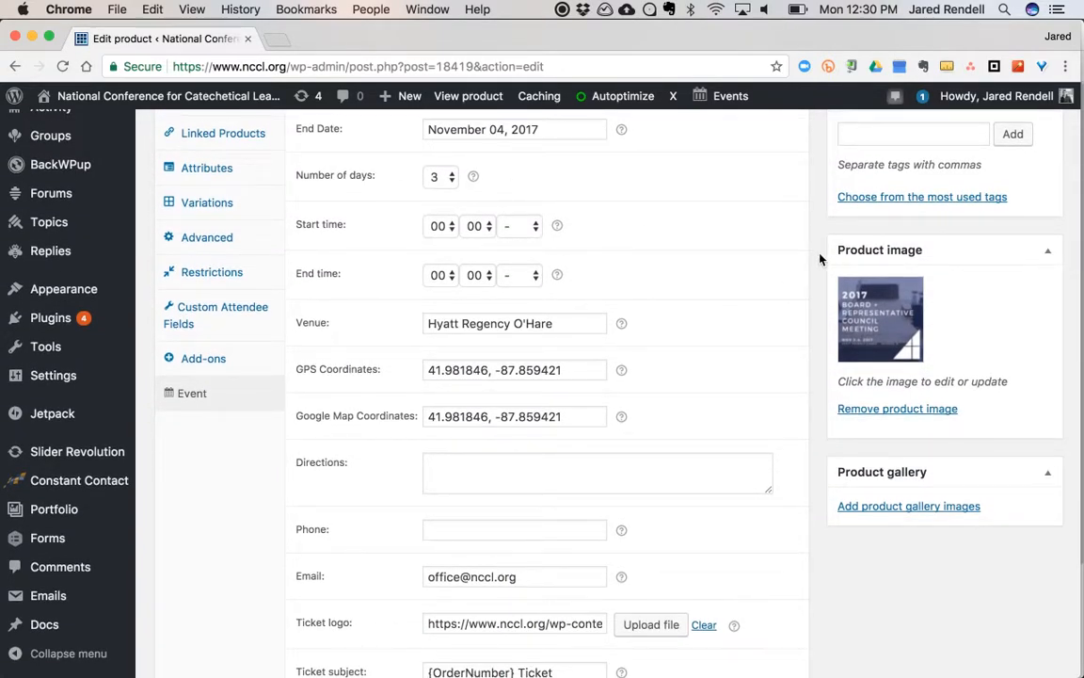
scroll(820, 259, "down", 1)
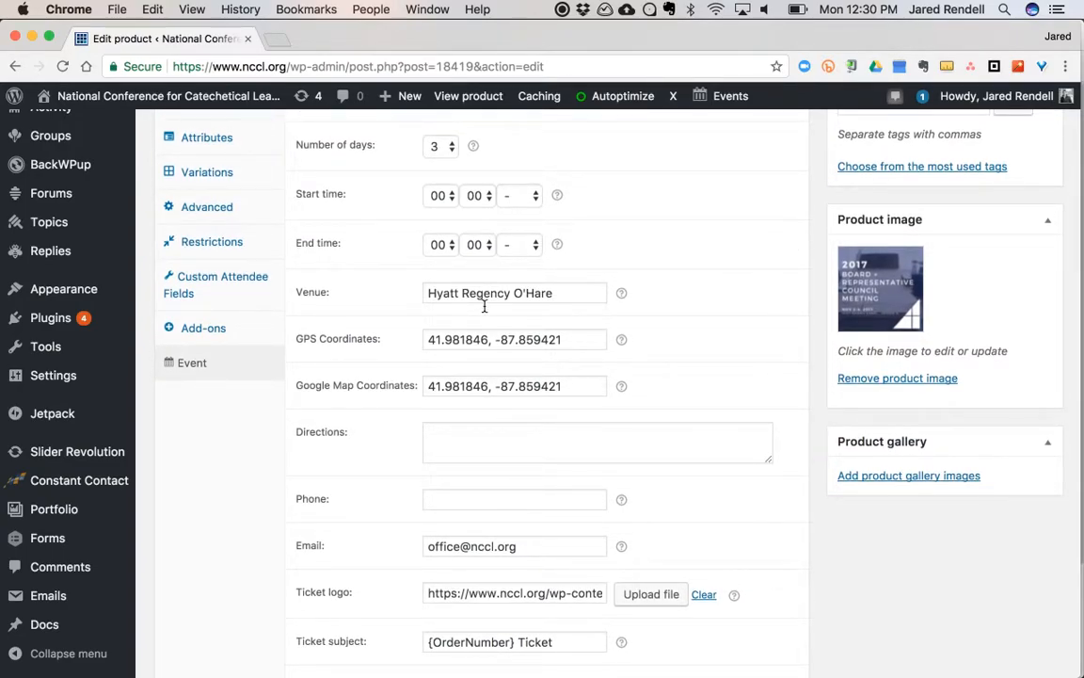
scroll(818, 344, "down", 2)
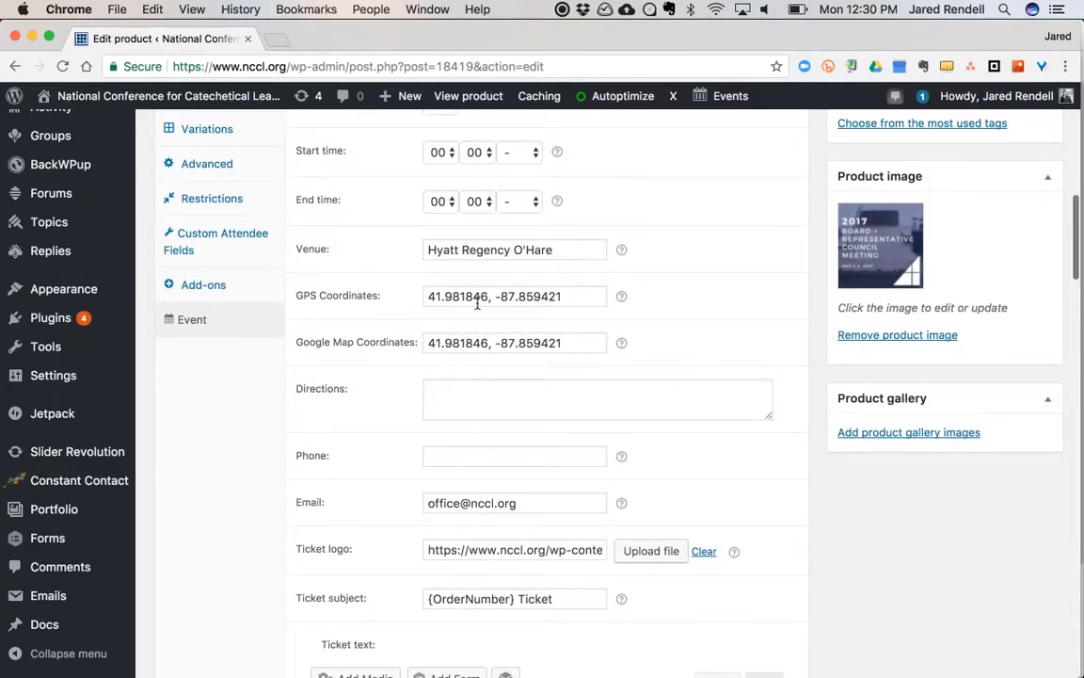
scroll(659, 311, "down", 1)
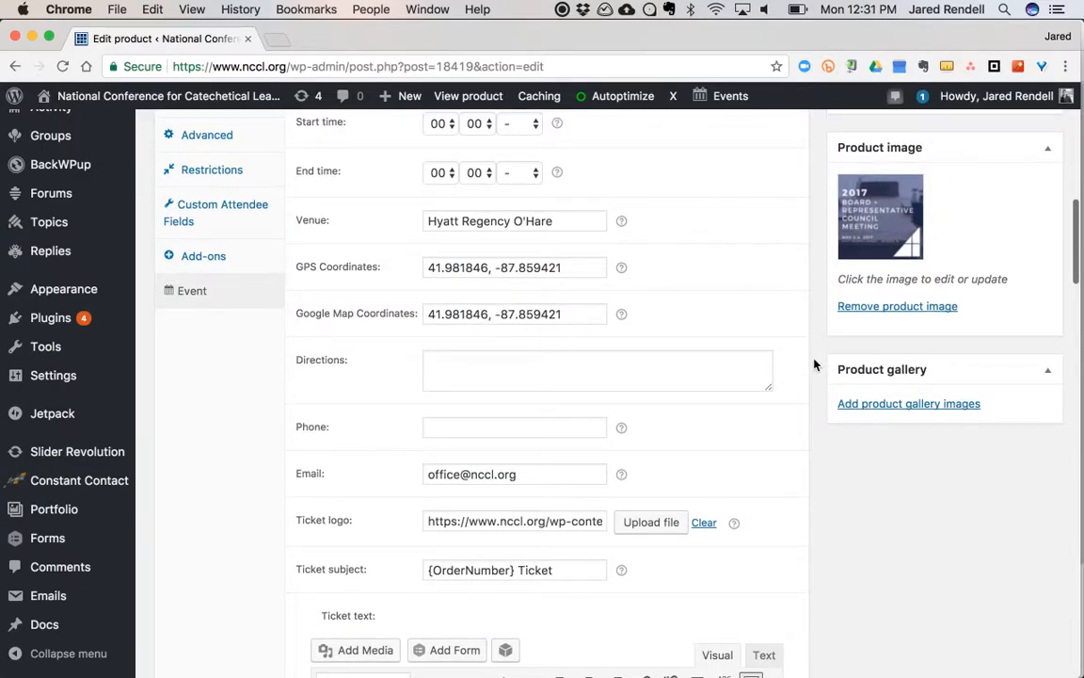
scroll(815, 365, "down", 3)
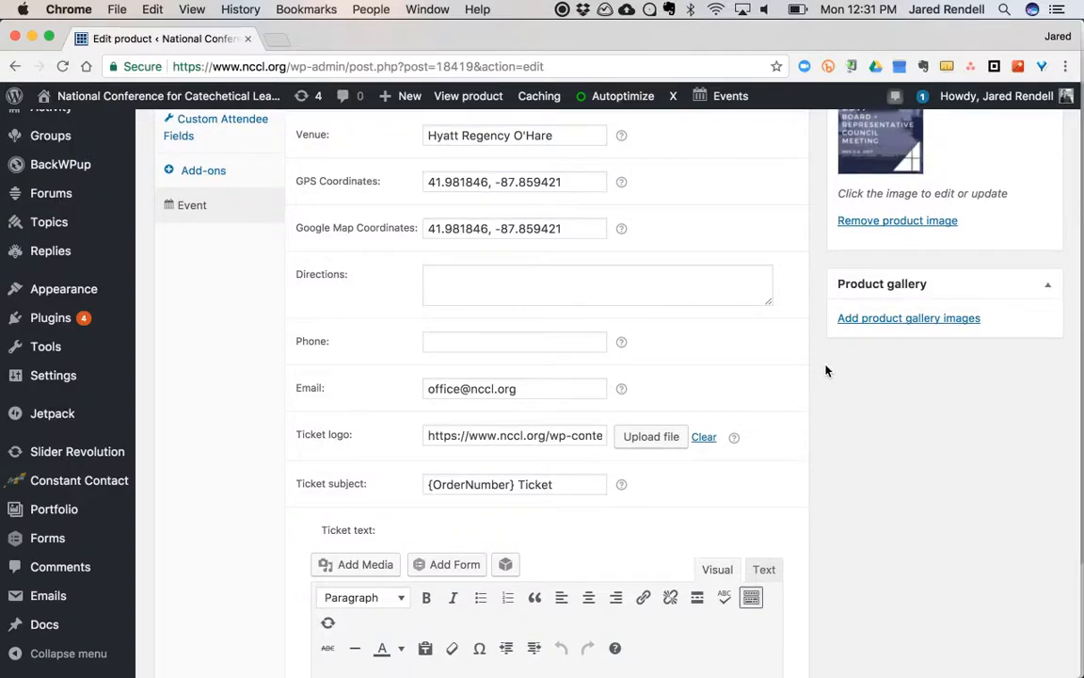
scroll(827, 371, "down", 1)
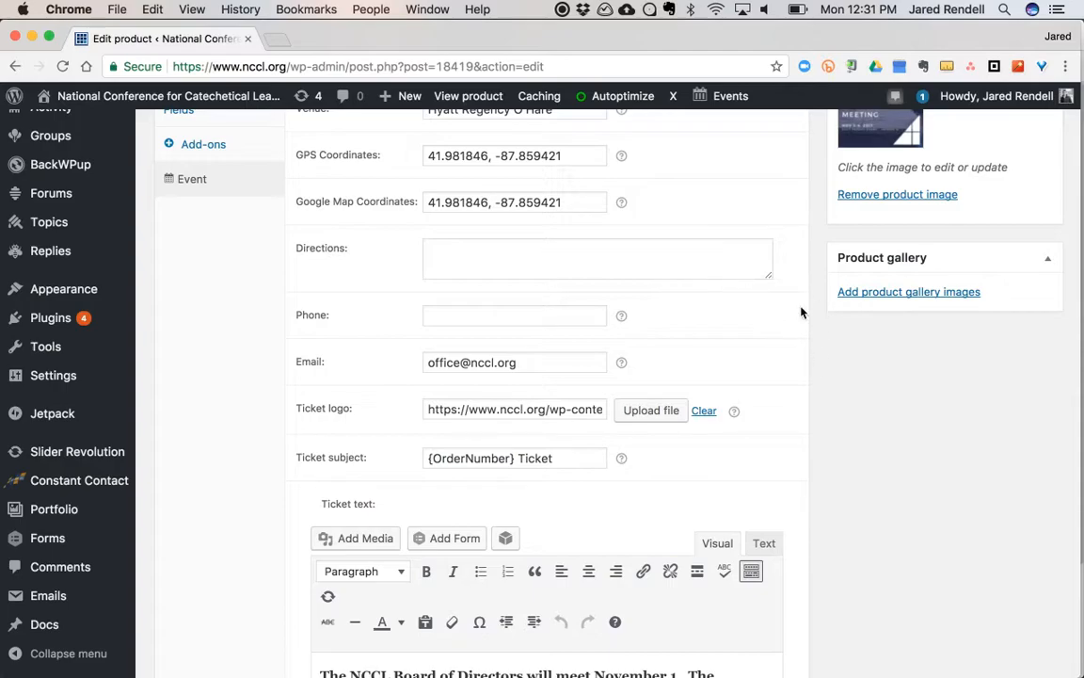
Examine the event's directions, phone and email fields, and inspect the full file path of the ticket logo
scroll(818, 314, "down", 3)
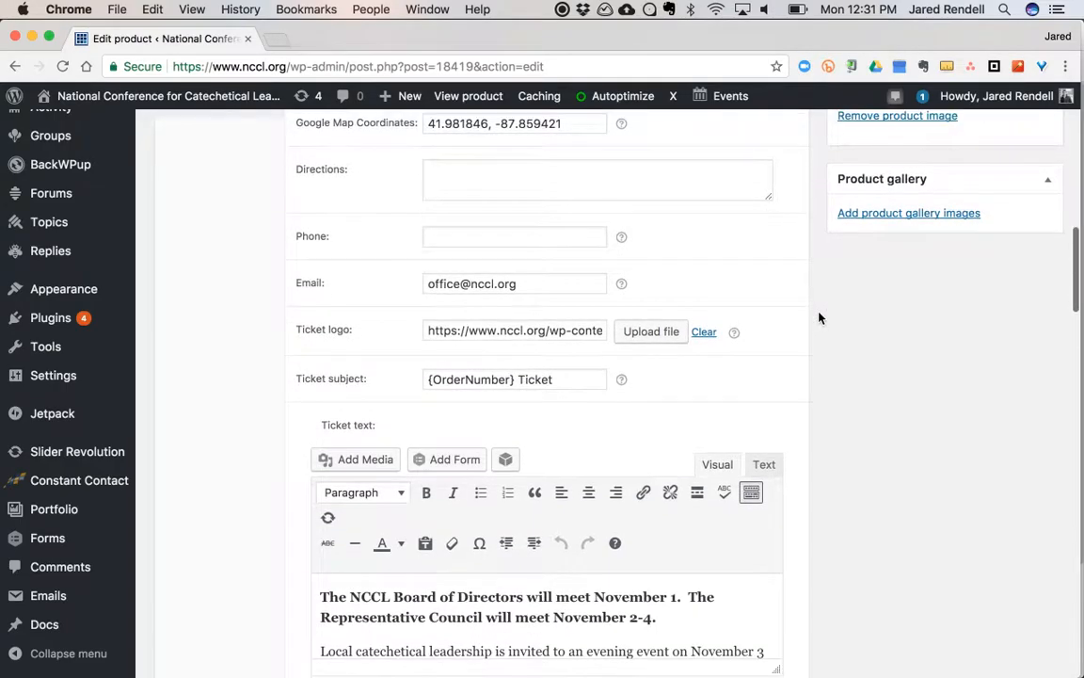
scroll(830, 303, "up", 2)
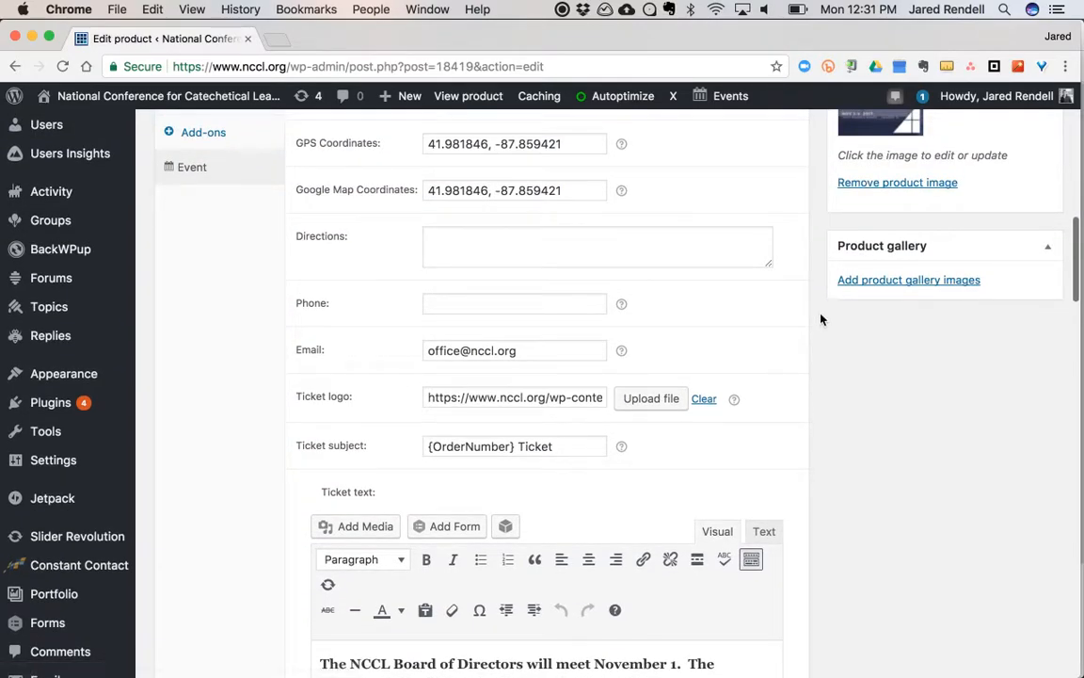
scroll(823, 316, "down", 1)
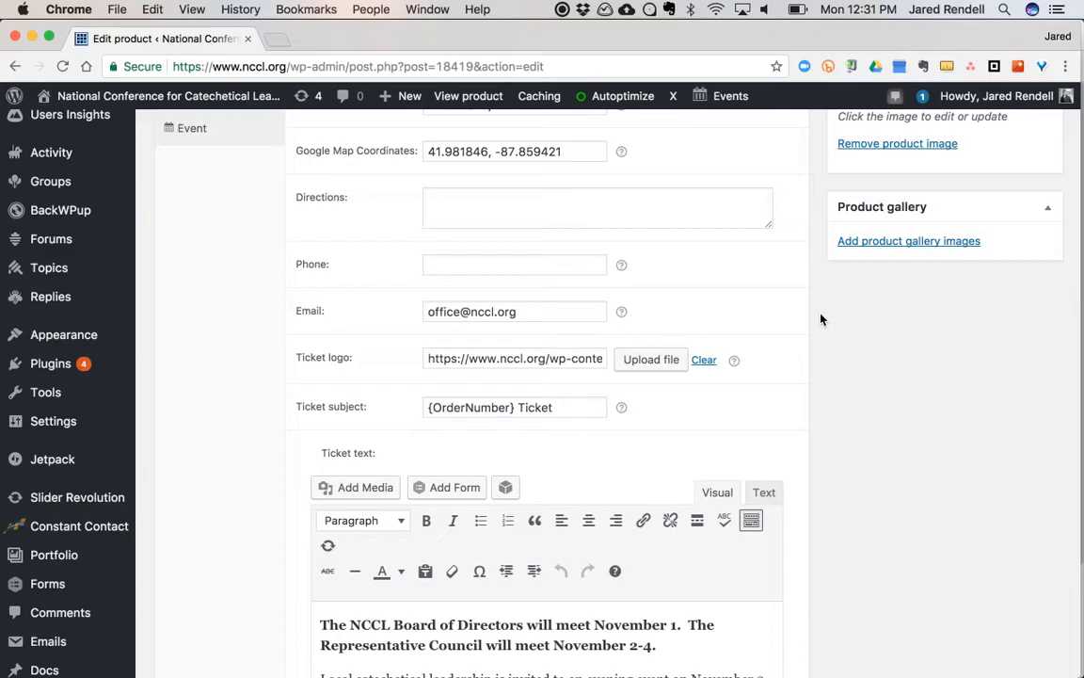
scroll(821, 320, "down", 2)
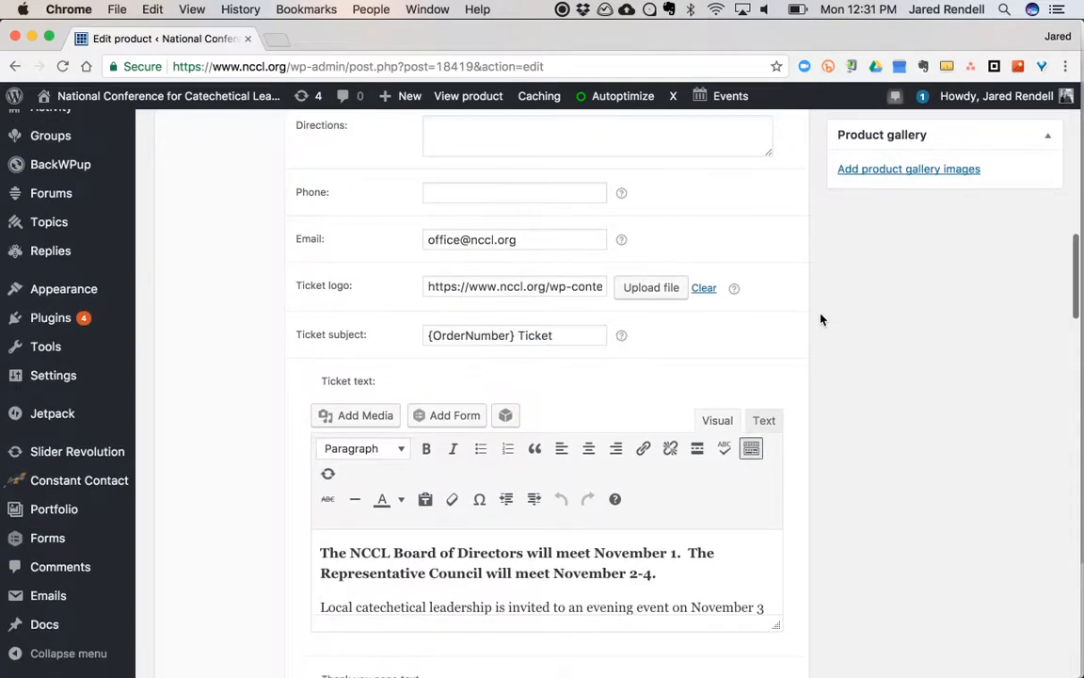
left_click_drag(477, 286, 612, 291)
left_click(545, 286)
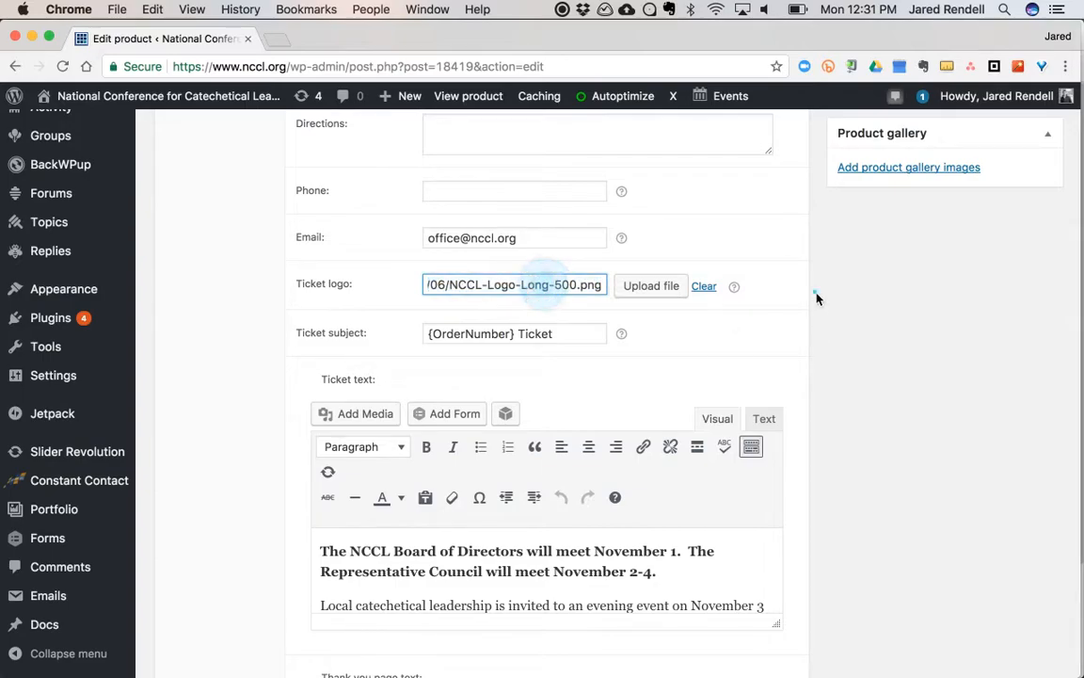
left_click(817, 283)
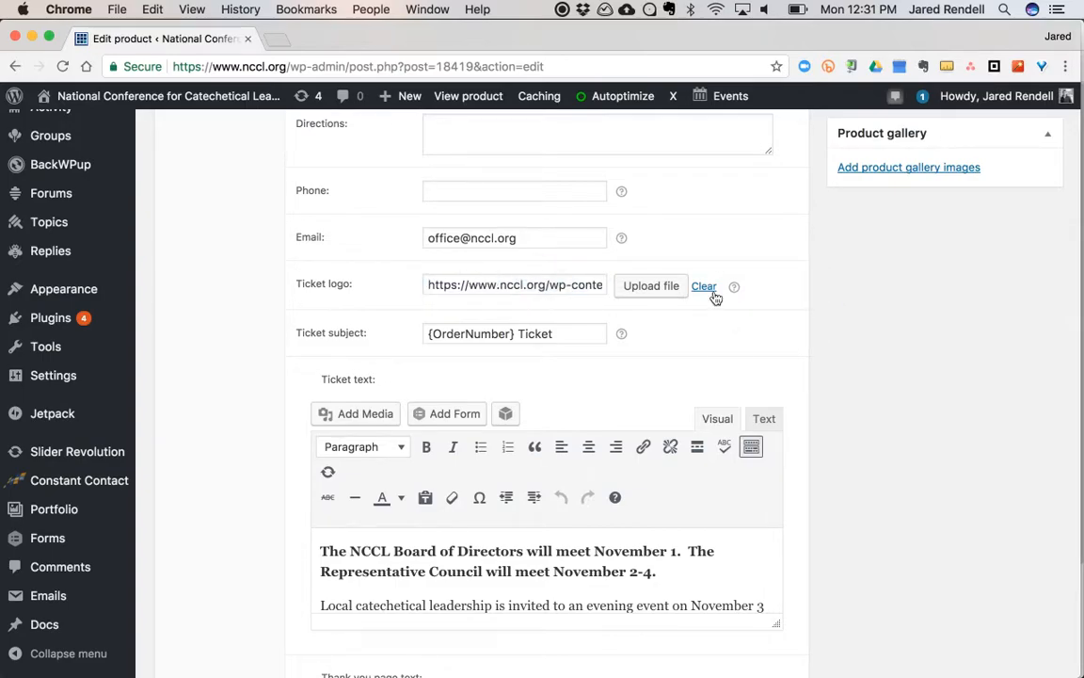
Read through the ticket text and the thank you page text in the event settings
scroll(830, 282, "down", 5)
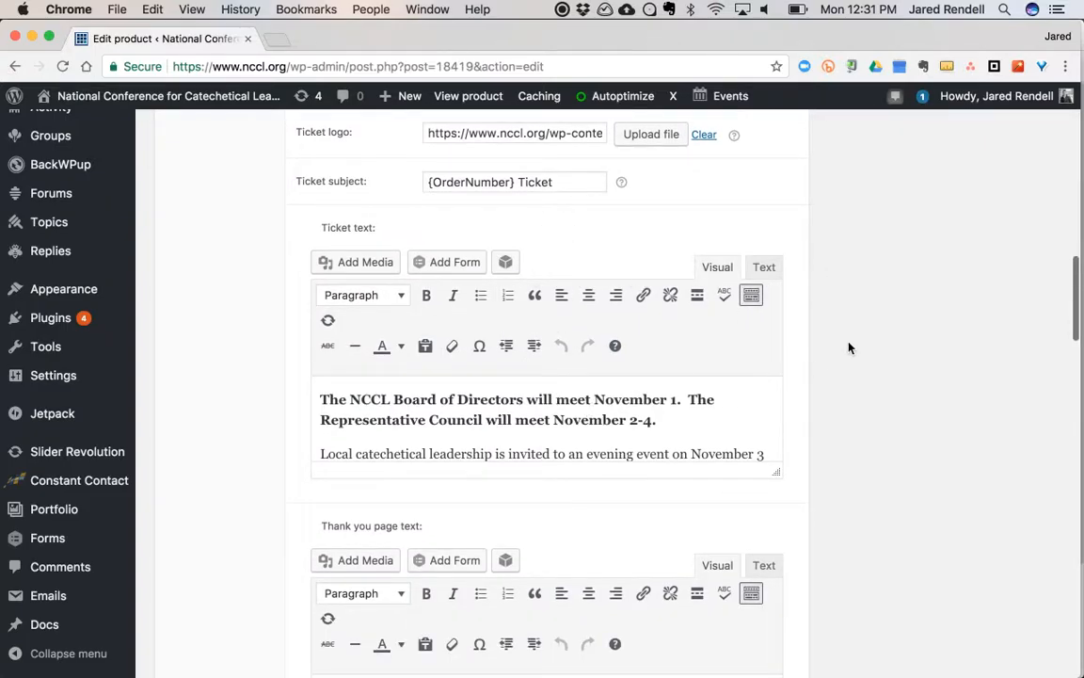
scroll(819, 289, "down", 1)
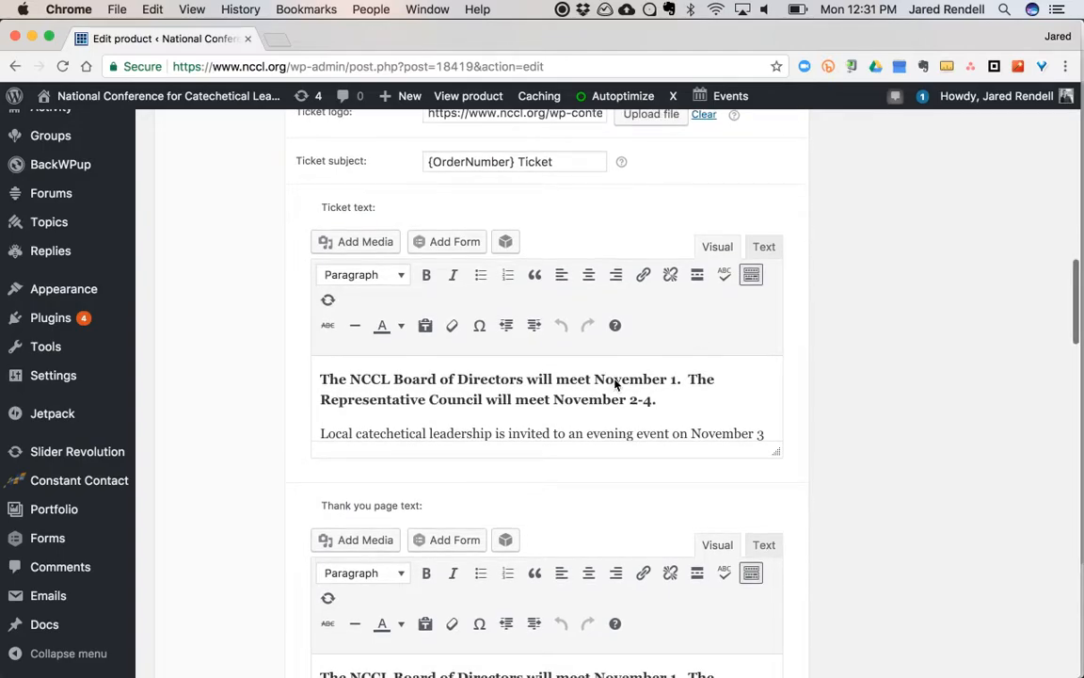
scroll(632, 409, "down", 3)
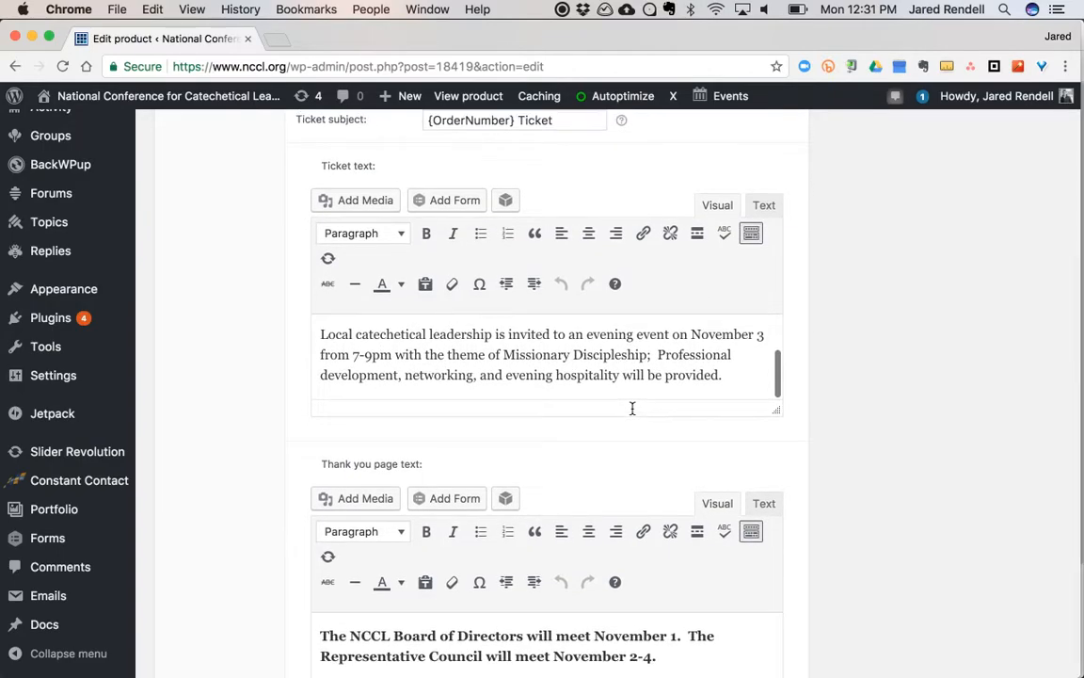
scroll(632, 409, "up", 3)
scroll(632, 409, "up", 2)
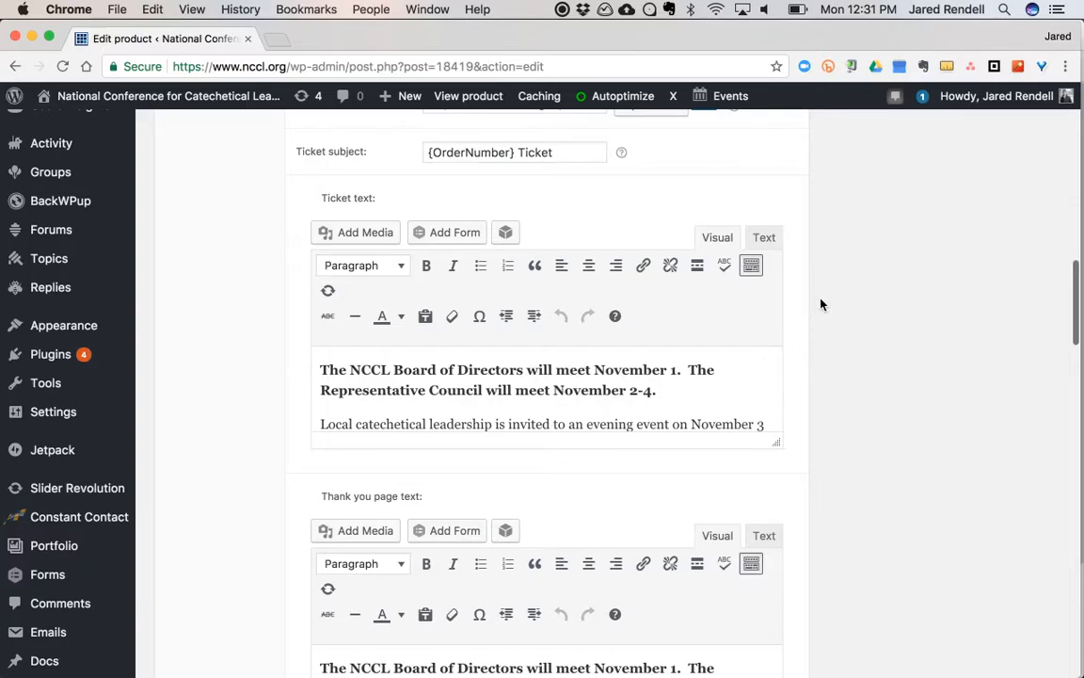
scroll(820, 304, "down", 2)
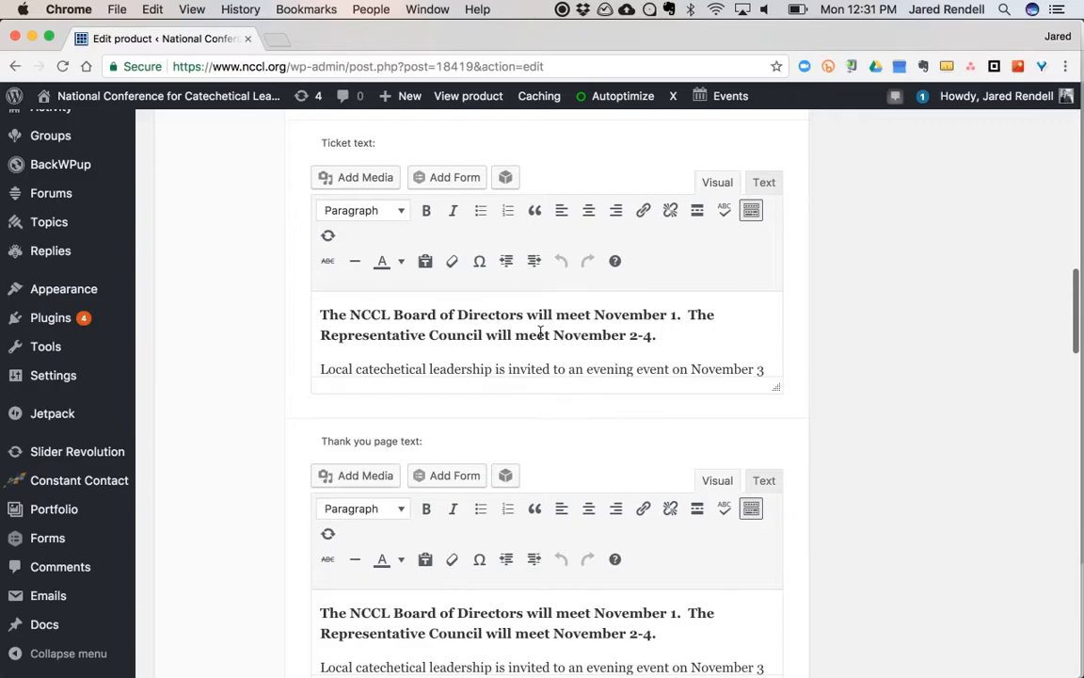
scroll(829, 307, "down", 5)
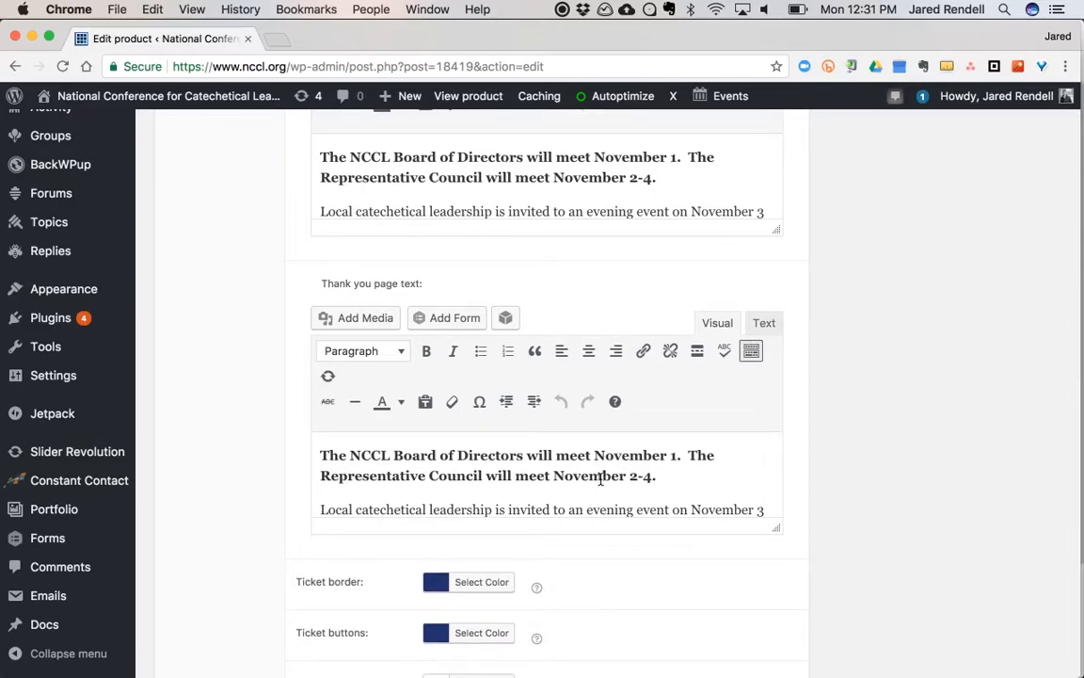
scroll(600, 479, "down", 6)
scroll(601, 480, "up", 4)
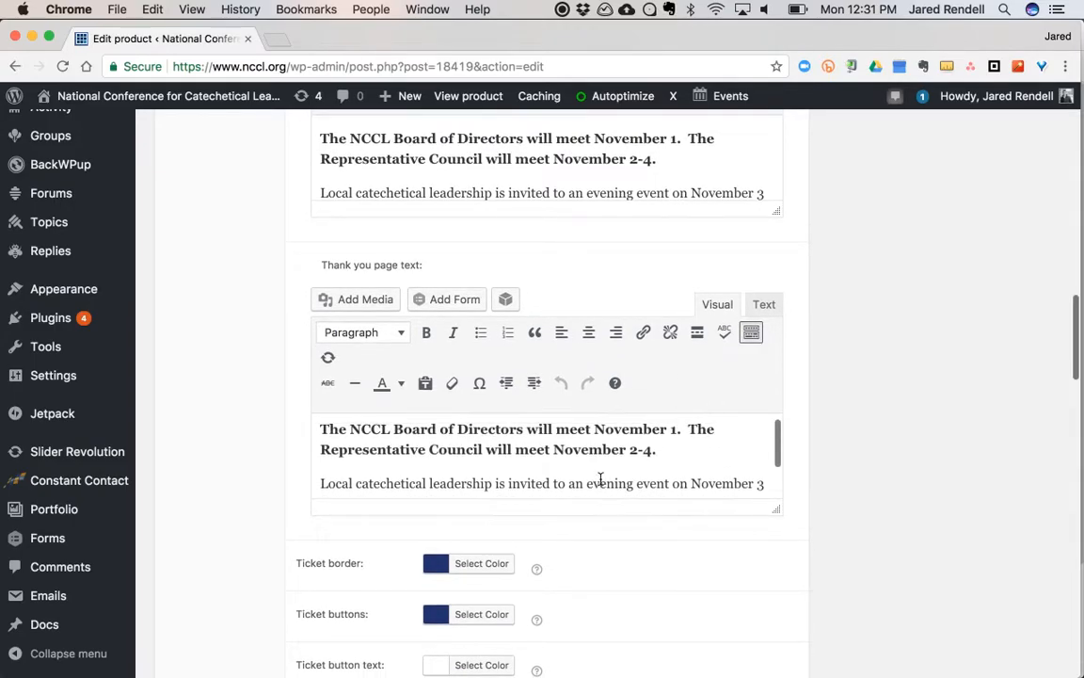
scroll(826, 356, "down", 2)
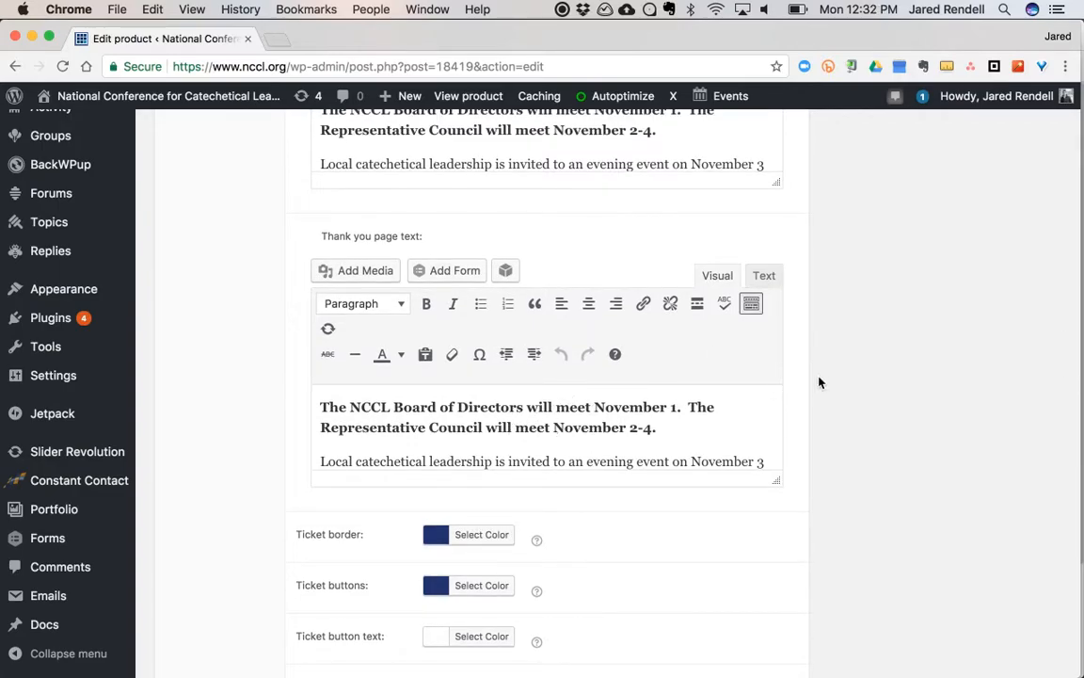
Review the ticket border, button and button text colors, plus the options for attendee details, calendar, date, barcode and price on the ticket
scroll(817, 384, "down", 10)
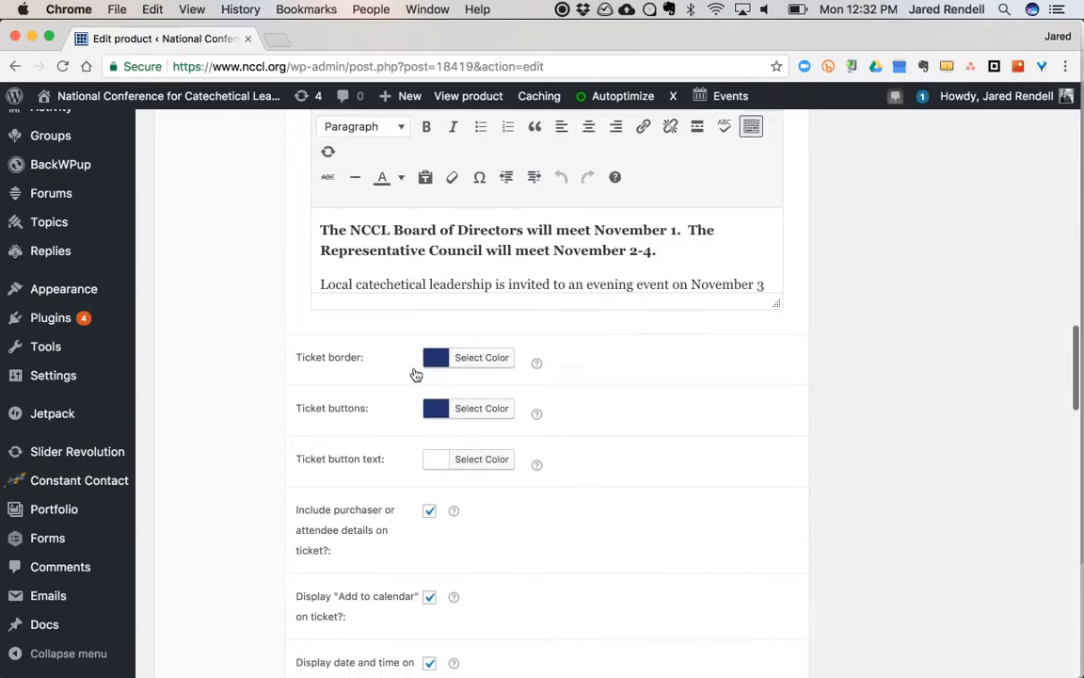
scroll(819, 353, "down", 5)
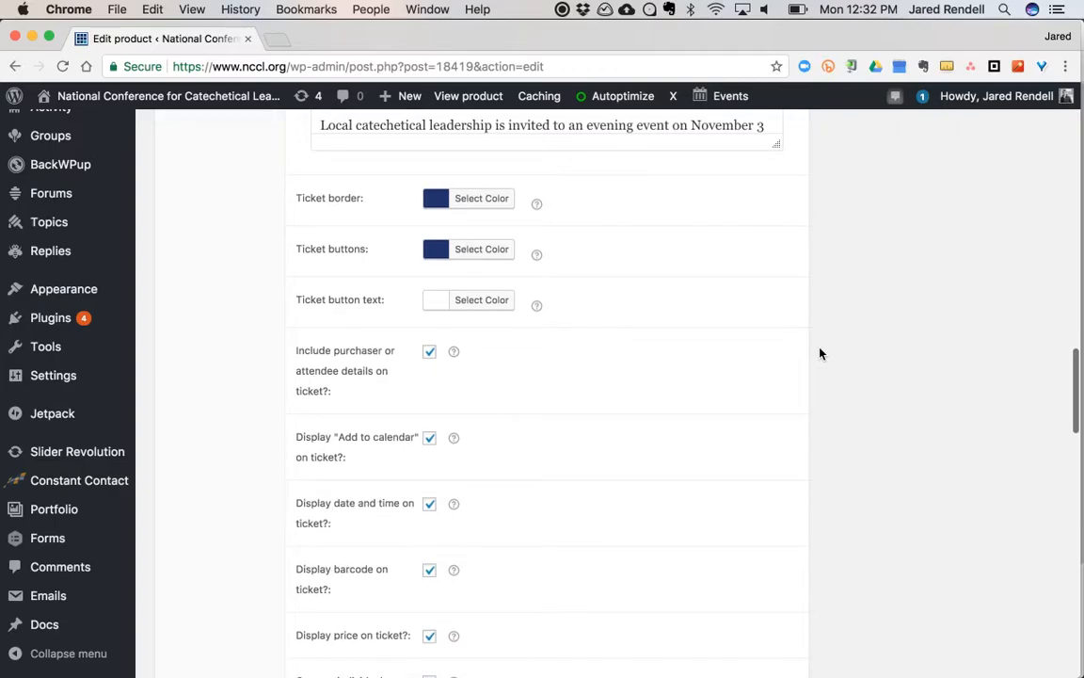
scroll(820, 353, "down", 3)
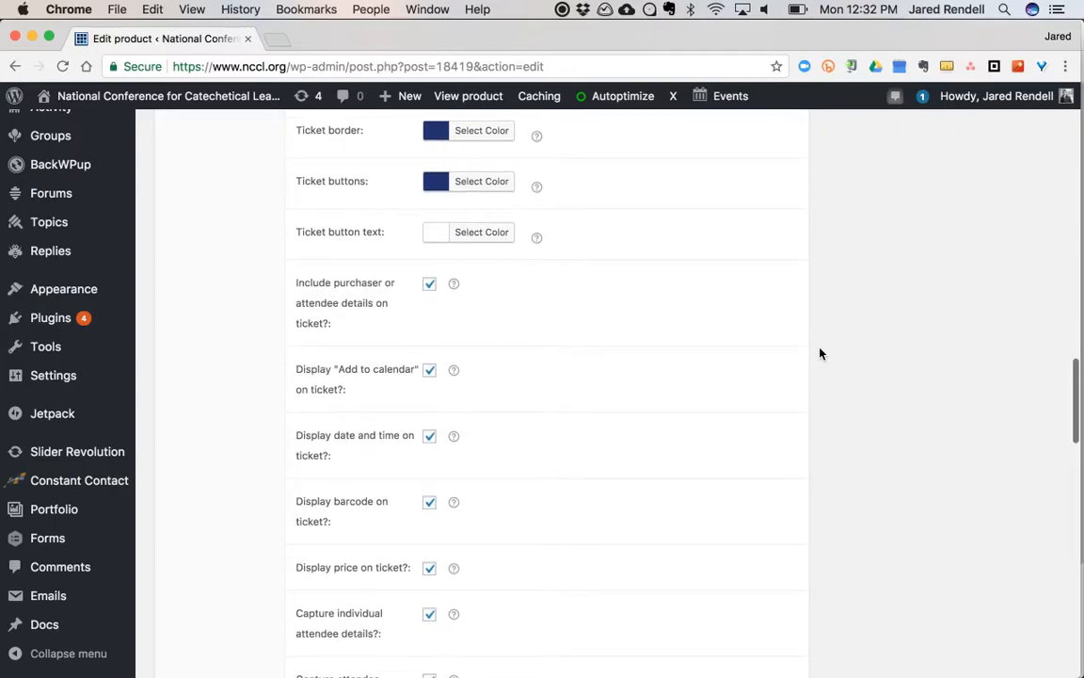
scroll(819, 353, "up", 2)
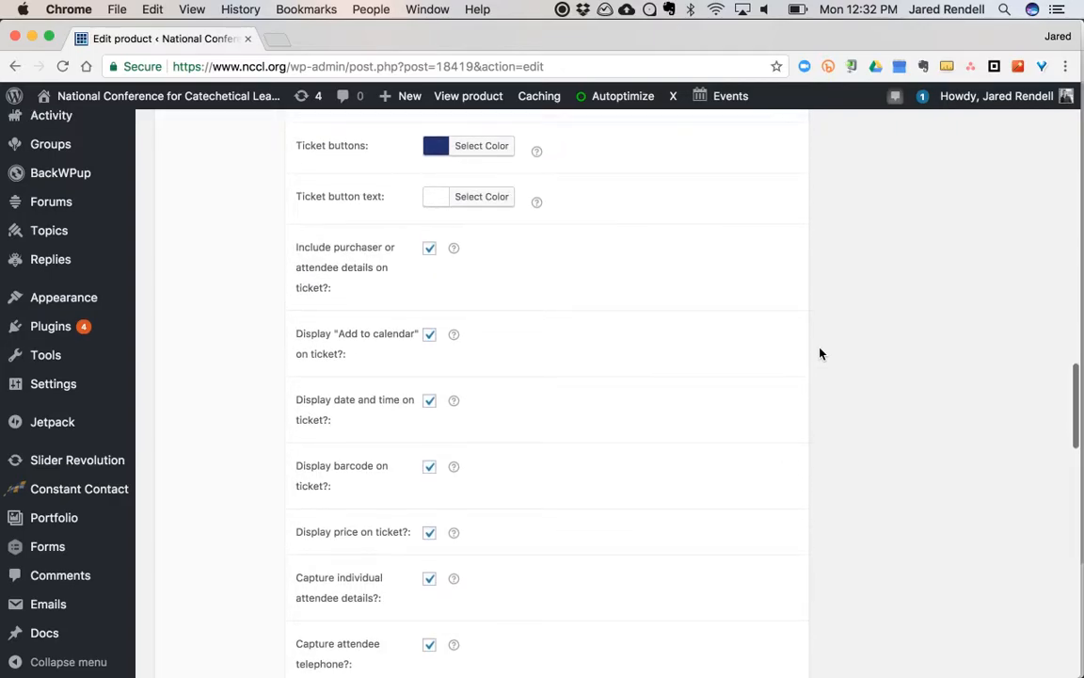
scroll(821, 334, "down", 2)
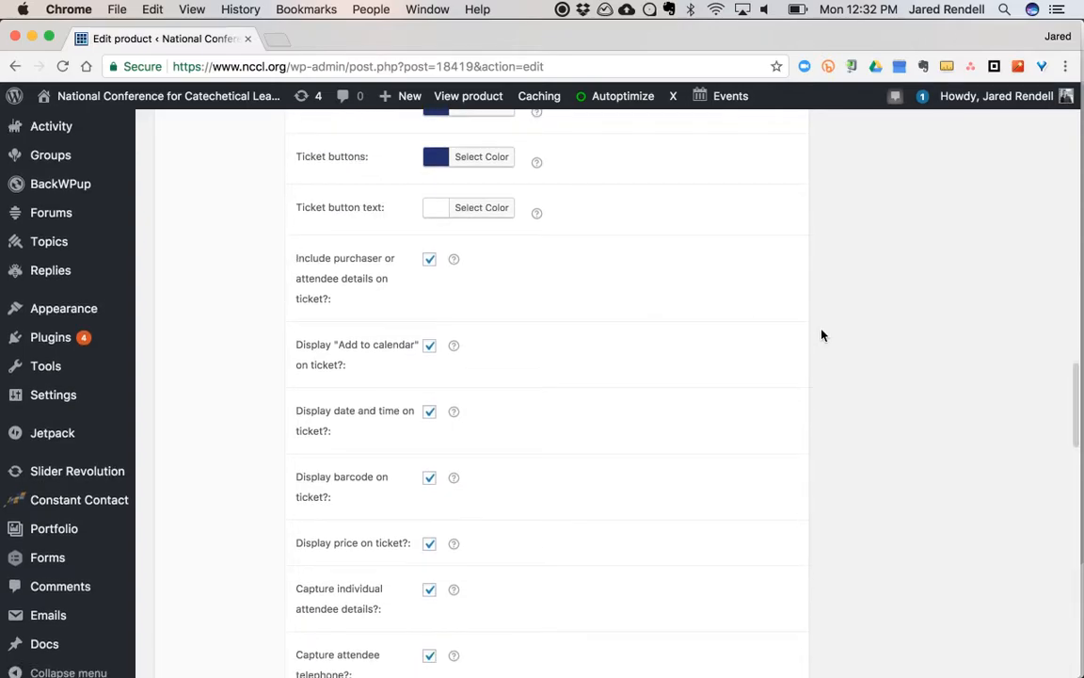
scroll(822, 335, "down", 2)
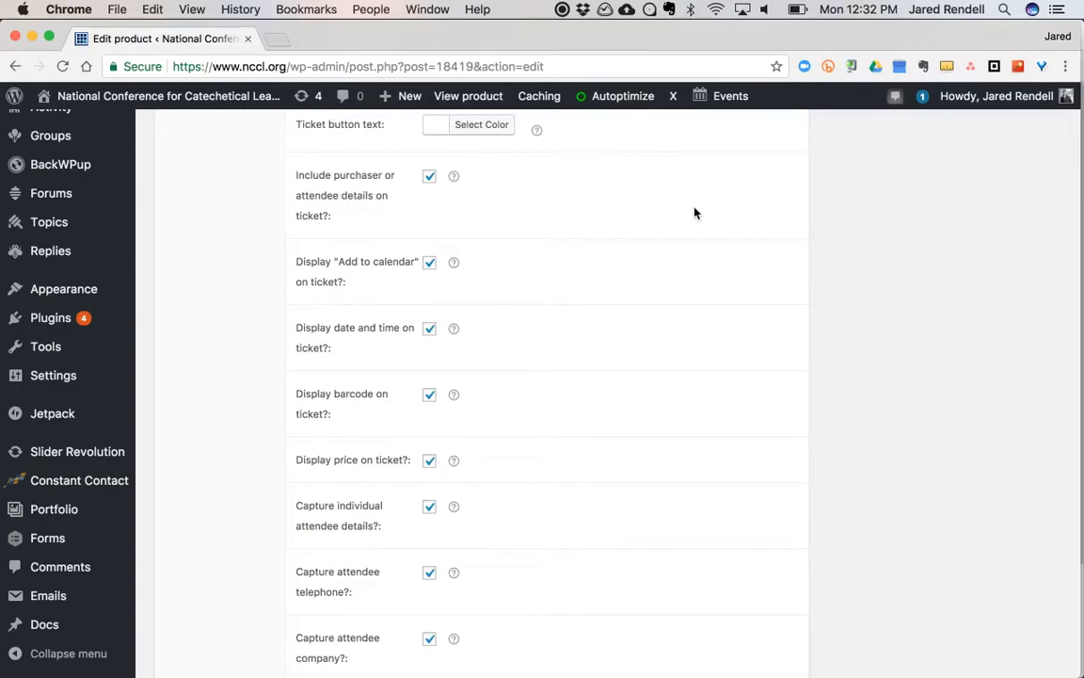
scroll(685, 209, "down", 2)
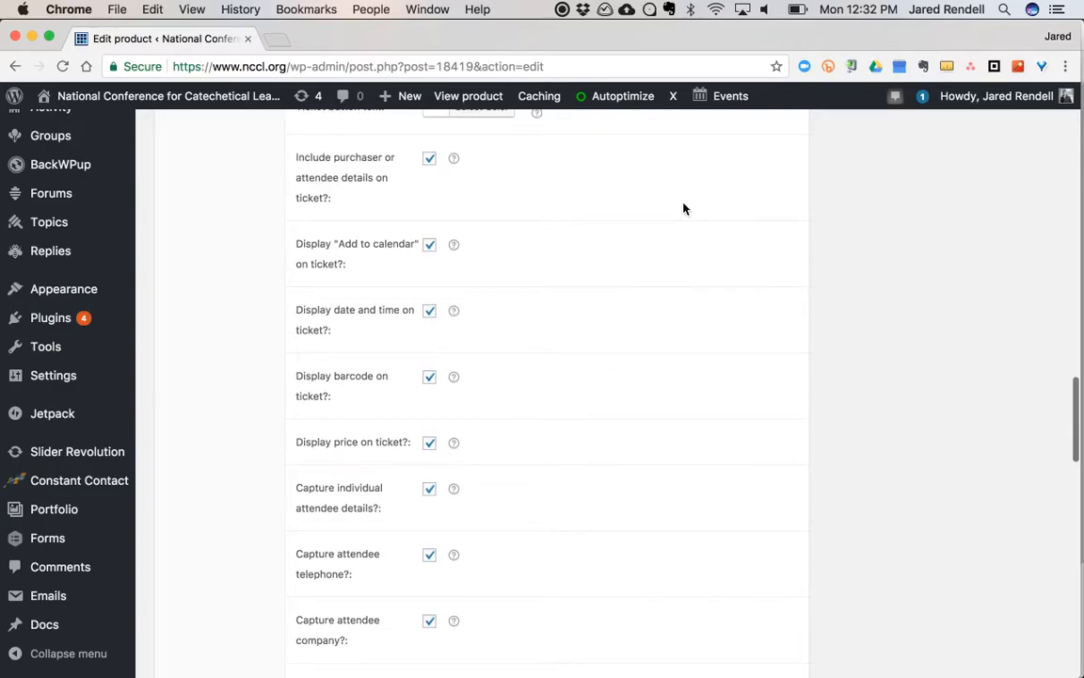
scroll(685, 209, "up", 1)
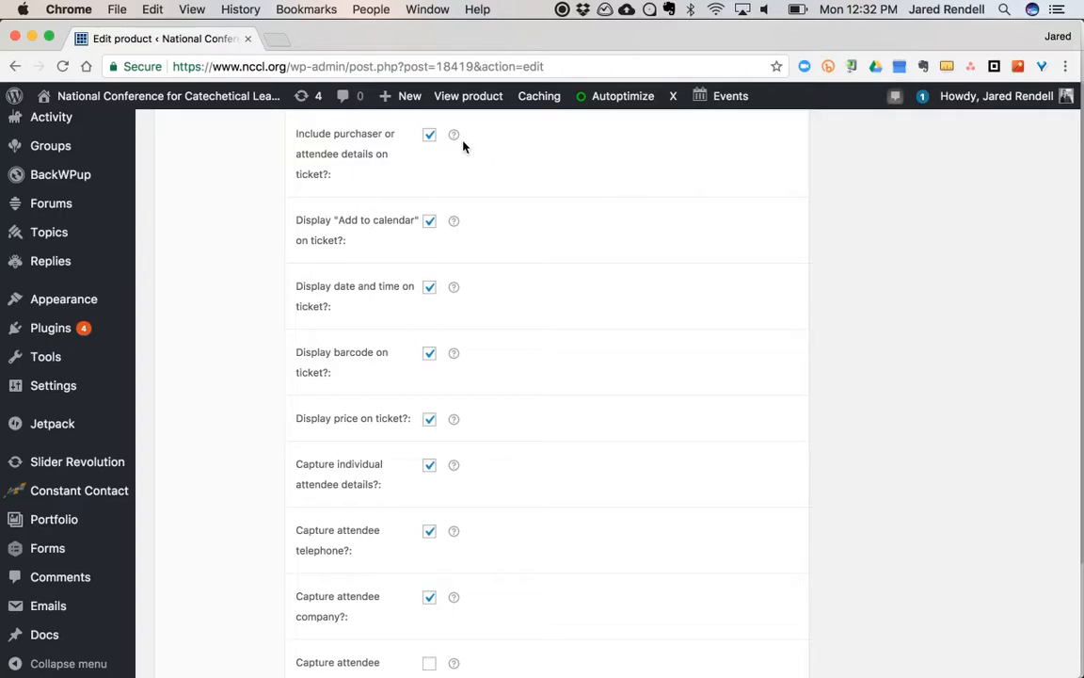
Check the options for capturing attendee details, telephone, company and designation, emailing tickets, and exporting attendees
scroll(590, 259, "down", 3)
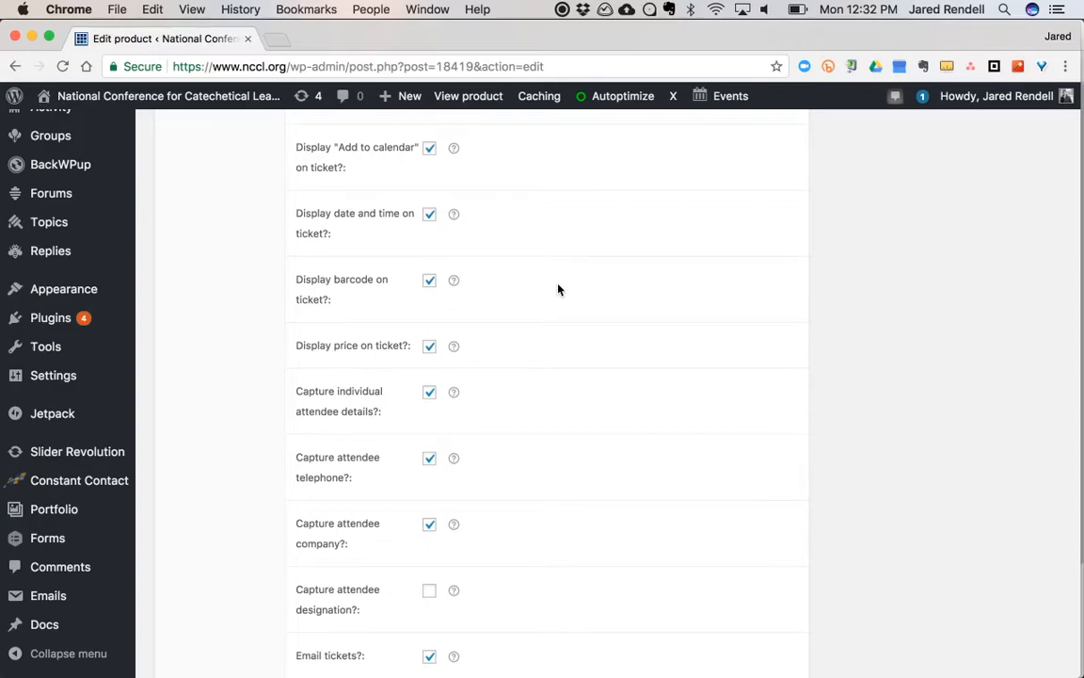
scroll(558, 290, "down", 2)
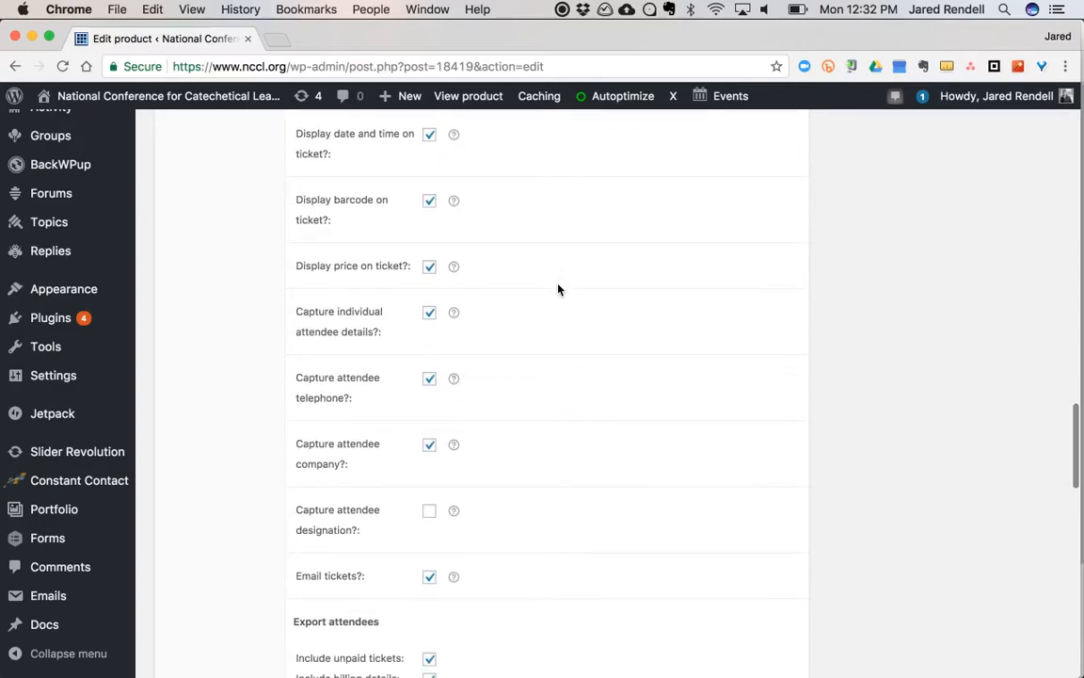
scroll(558, 290, "down", 1)
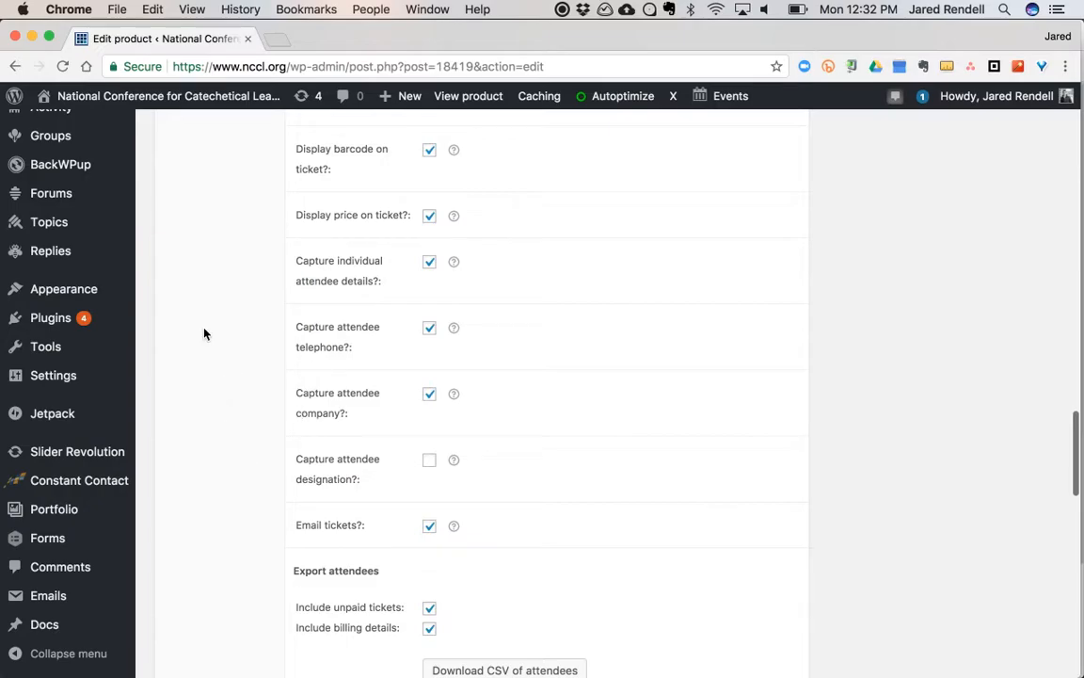
scroll(205, 334, "down", 1)
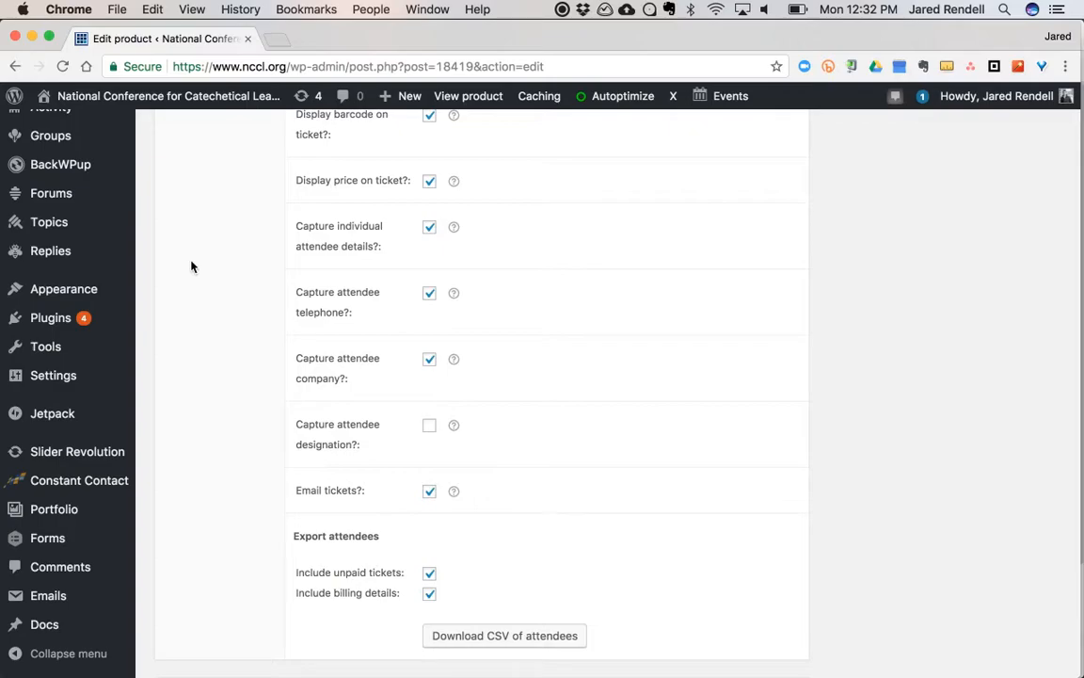
scroll(191, 267, "up", 1)
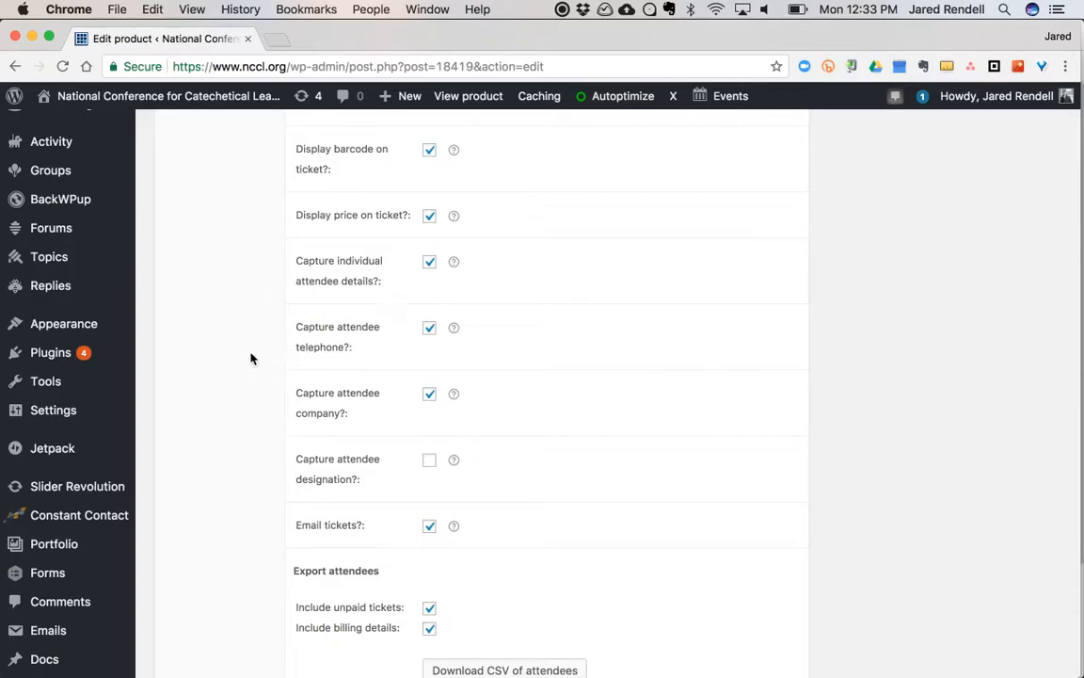
Examine the ticket emailing option and the attendee export options for unpaid tickets and billing details
scroll(256, 377, "down", 1)
scroll(256, 377, "down", 1)
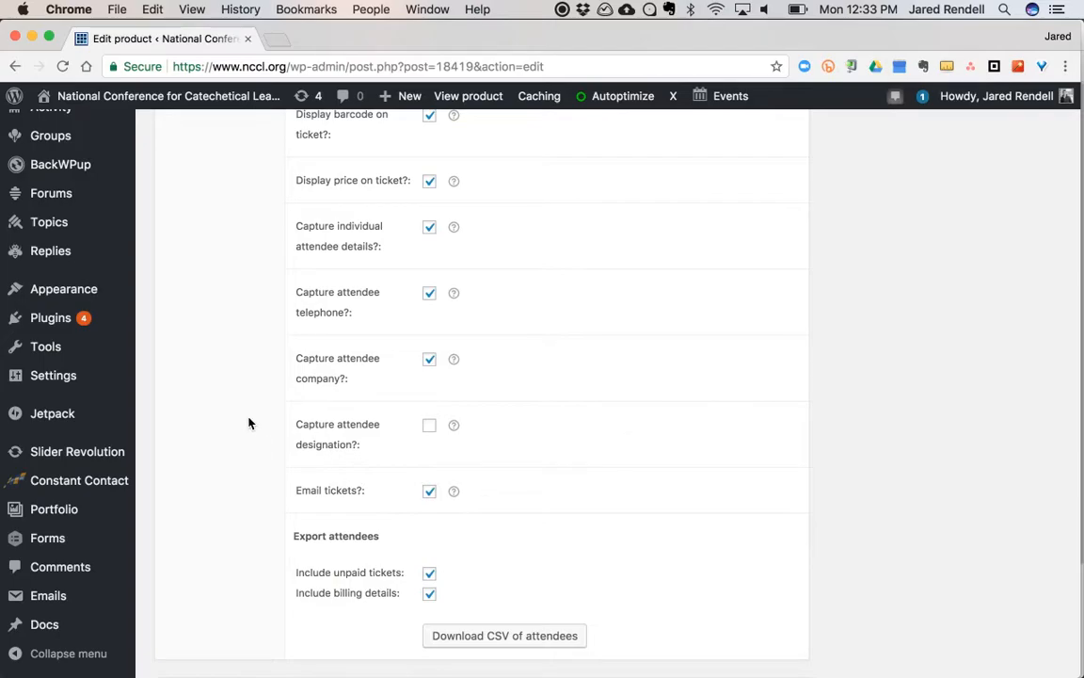
scroll(249, 423, "down", 1)
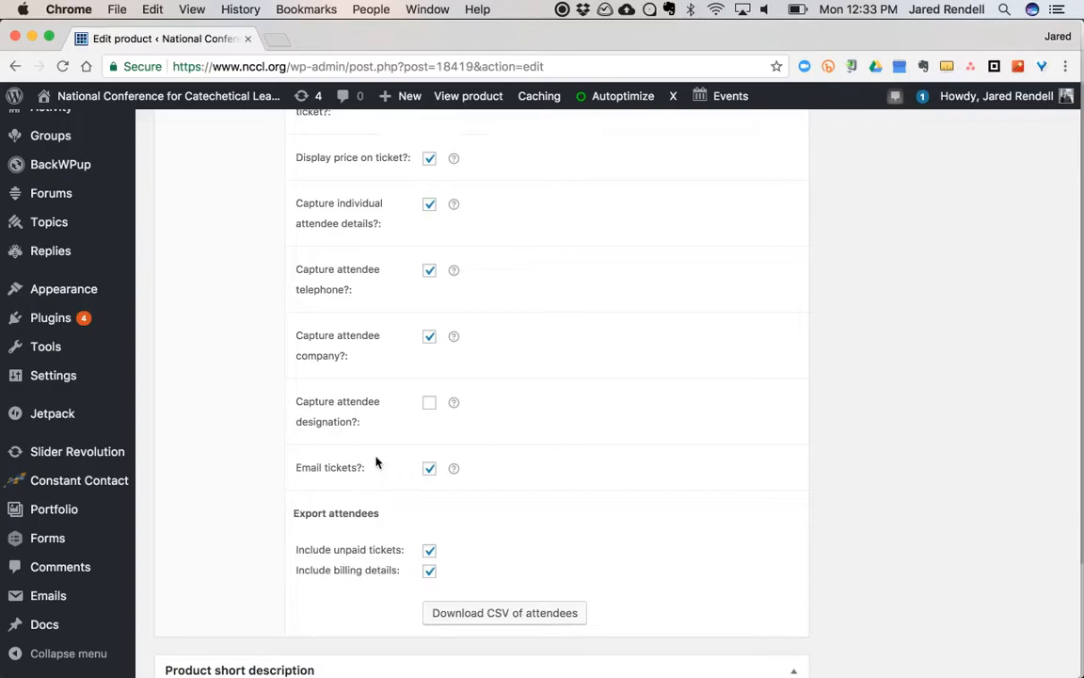
Open the product's custom attendee fields and view the type choices available for the first field
scroll(374, 460, "up", 3)
scroll(374, 460, "up", 4)
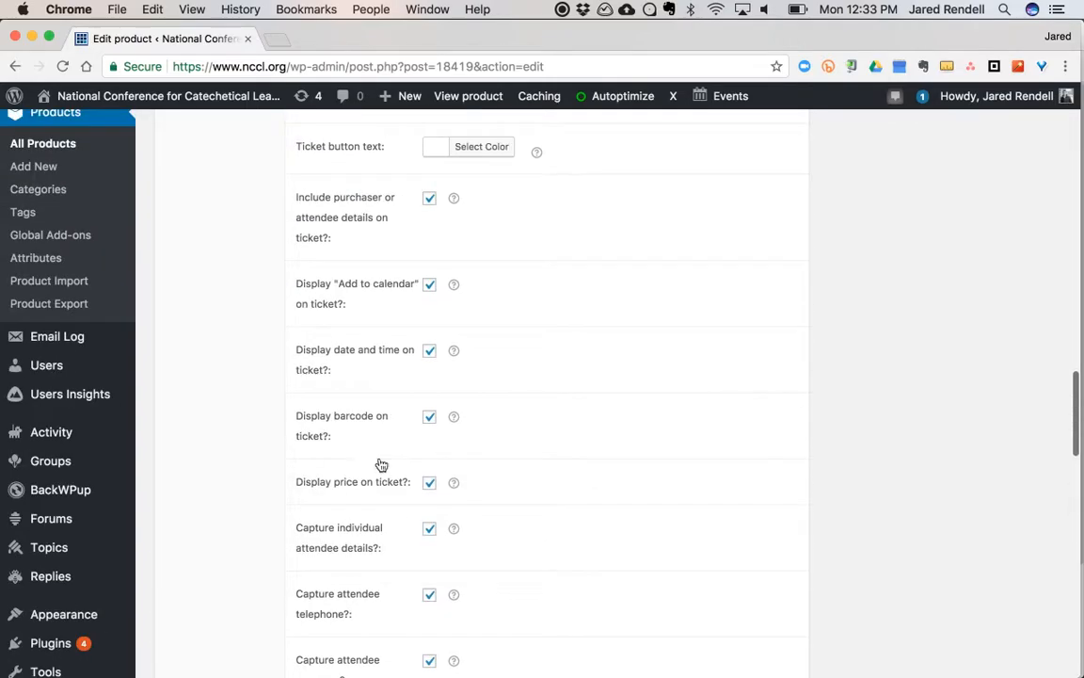
scroll(374, 460, "up", 4)
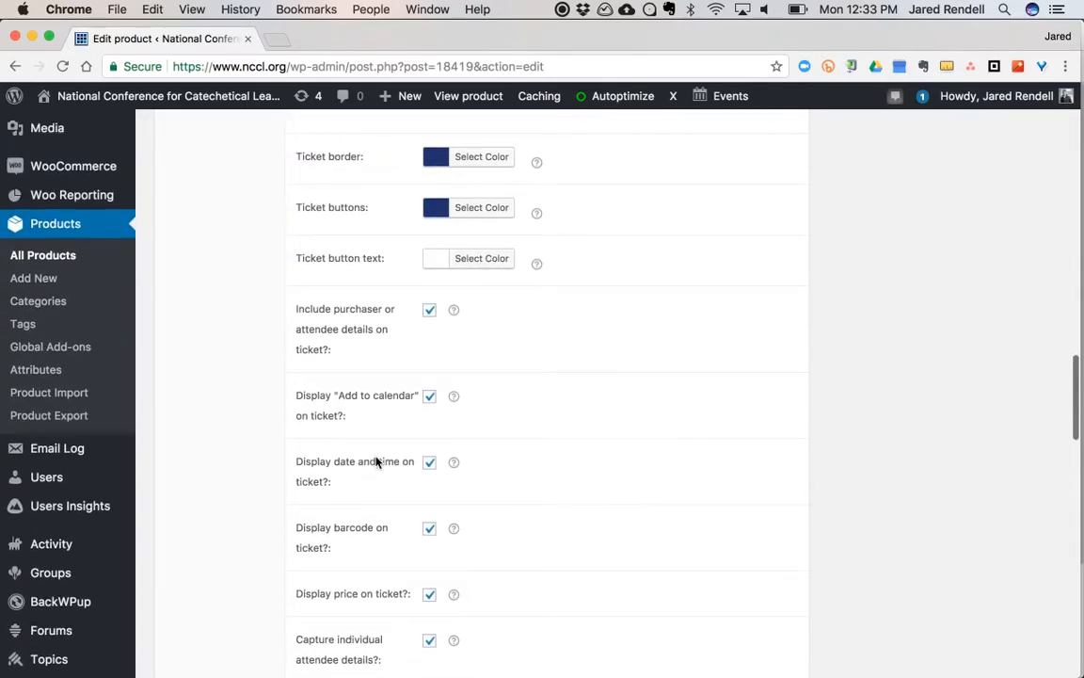
scroll(375, 461, "up", 5)
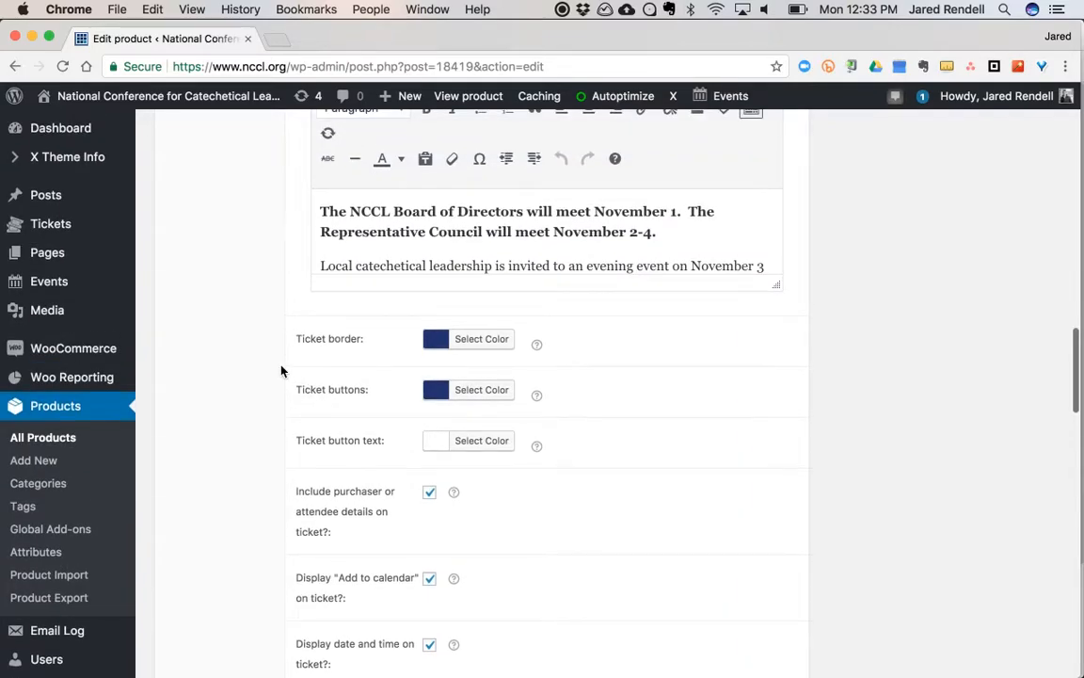
scroll(280, 370, "up", 2)
scroll(280, 369, "up", 10)
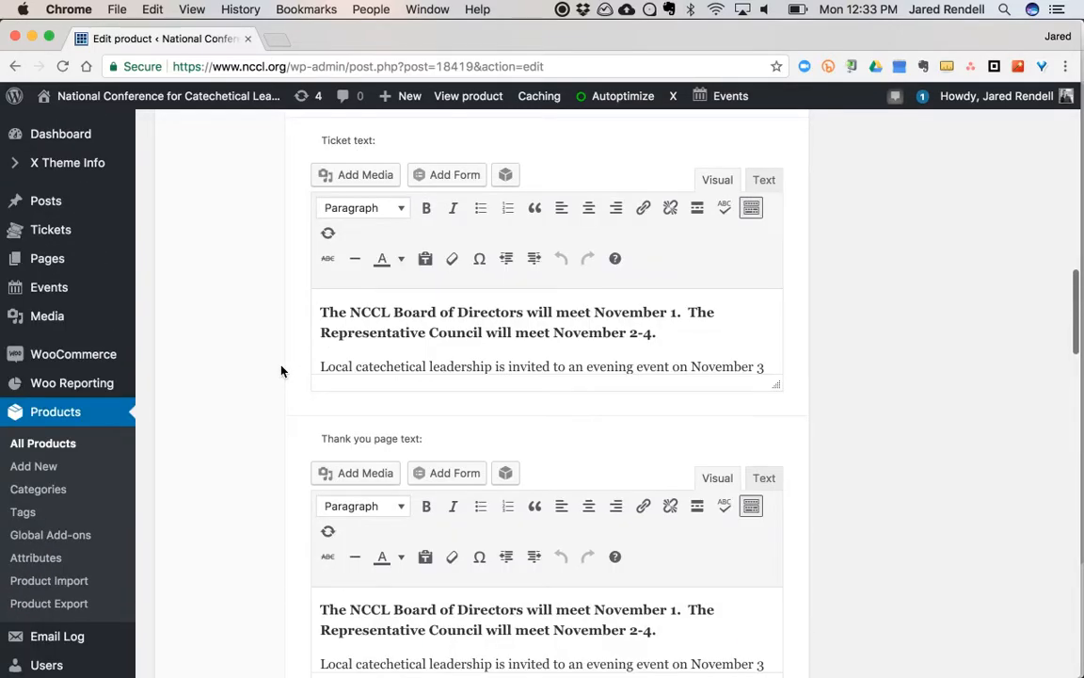
scroll(281, 370, "up", 13)
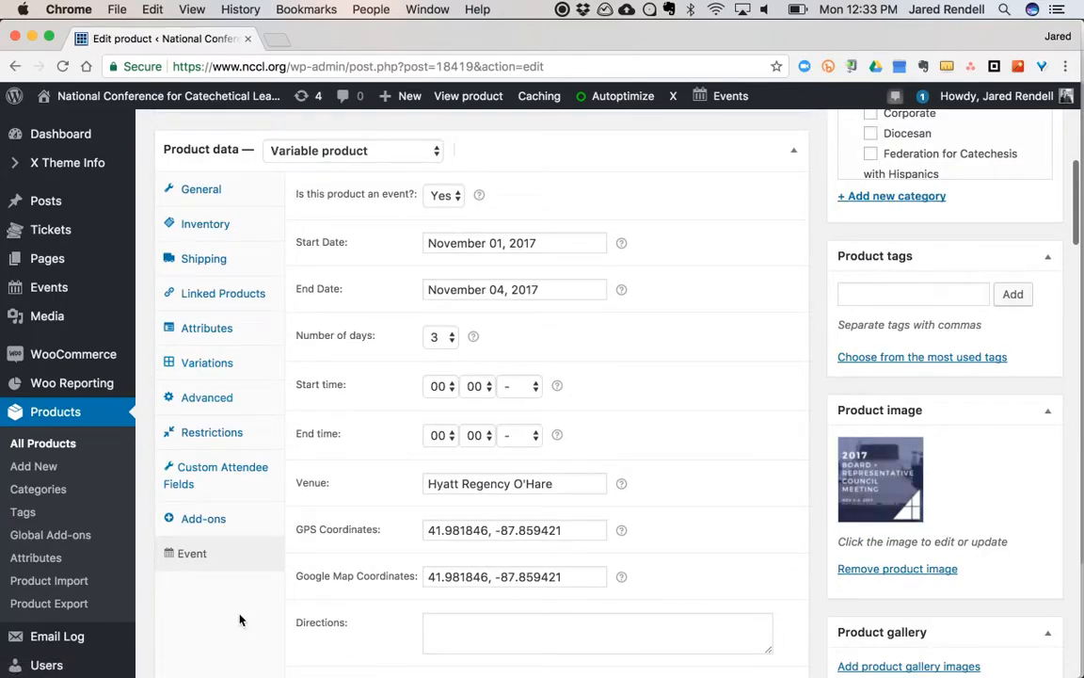
left_click(230, 473)
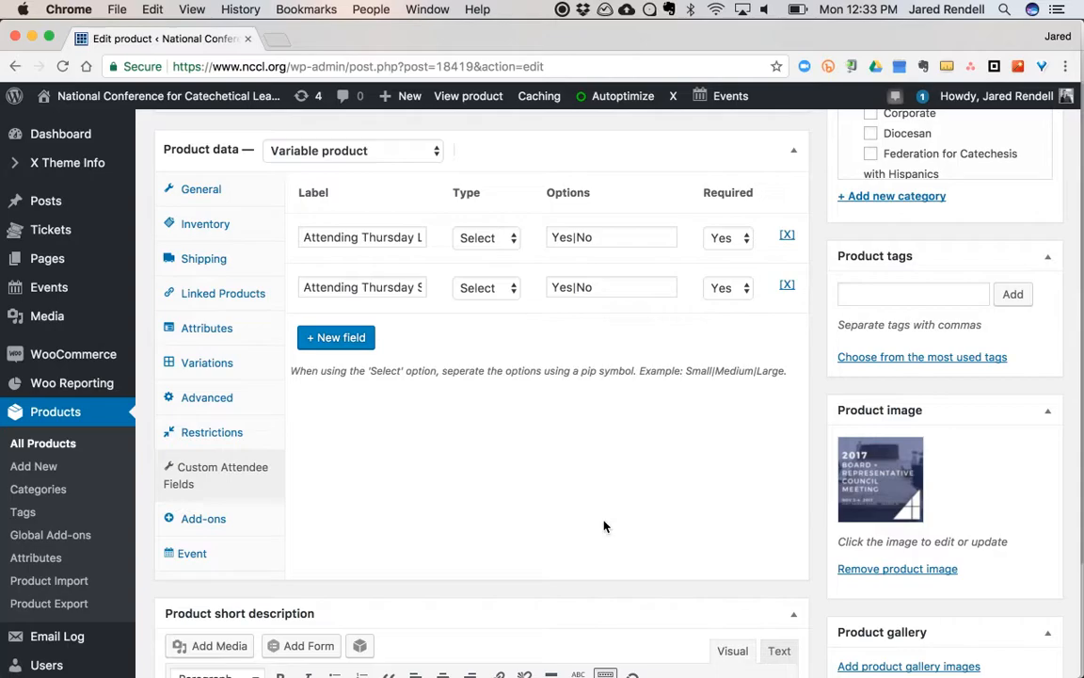
left_click(511, 238)
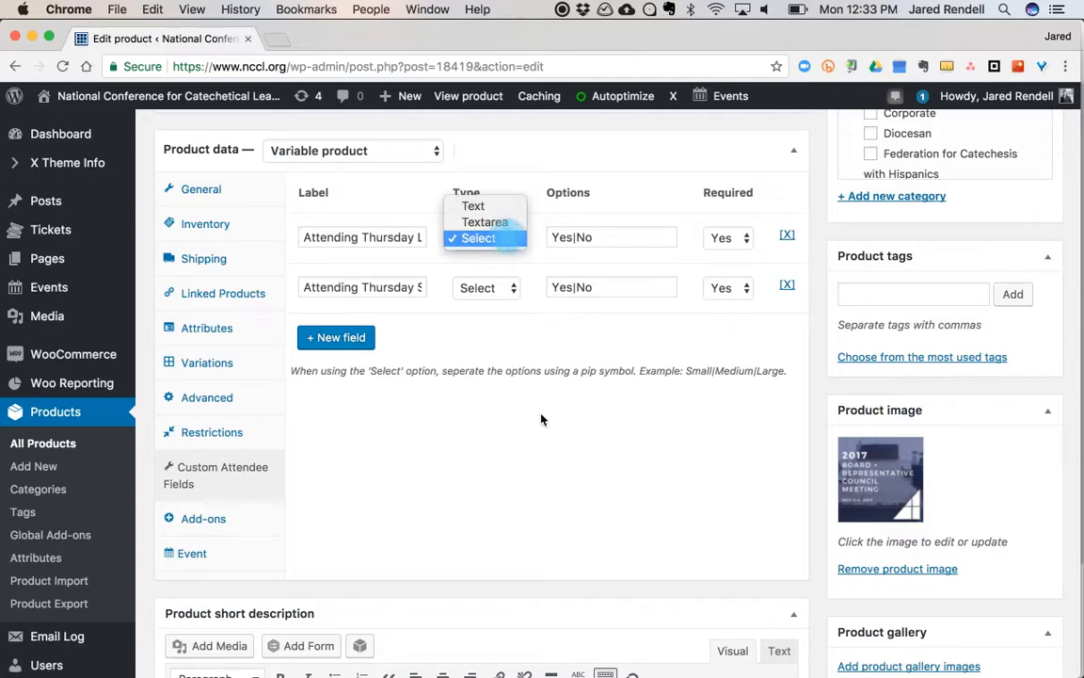
left_click(578, 465)
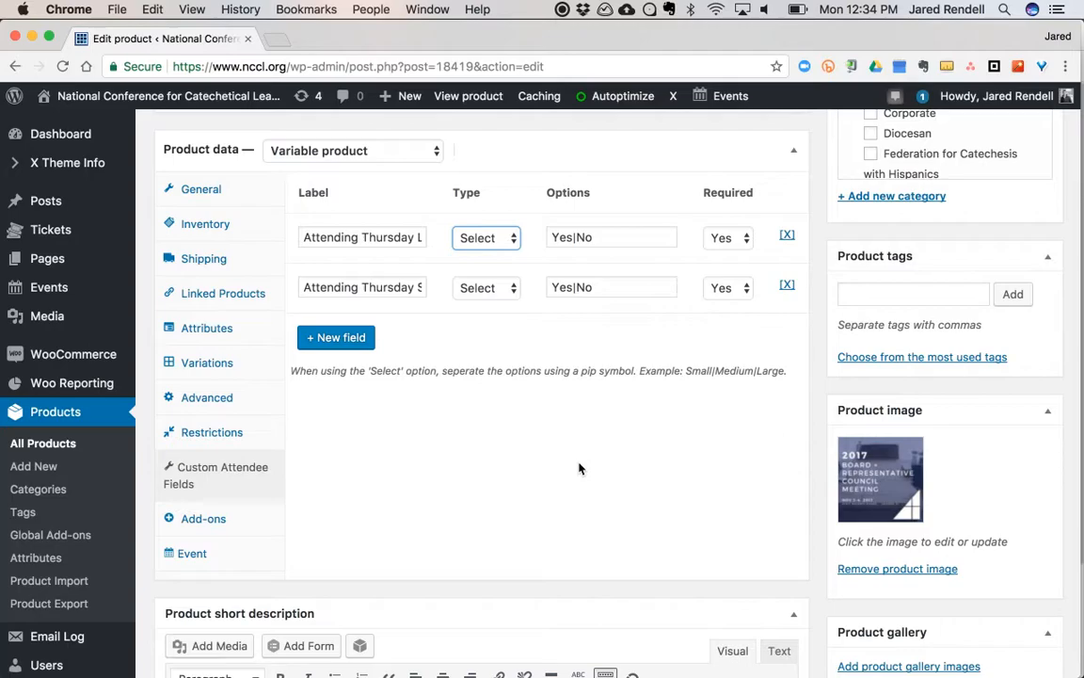
Read the full label of the first custom attendee field
left_click_drag(307, 237, 431, 243)
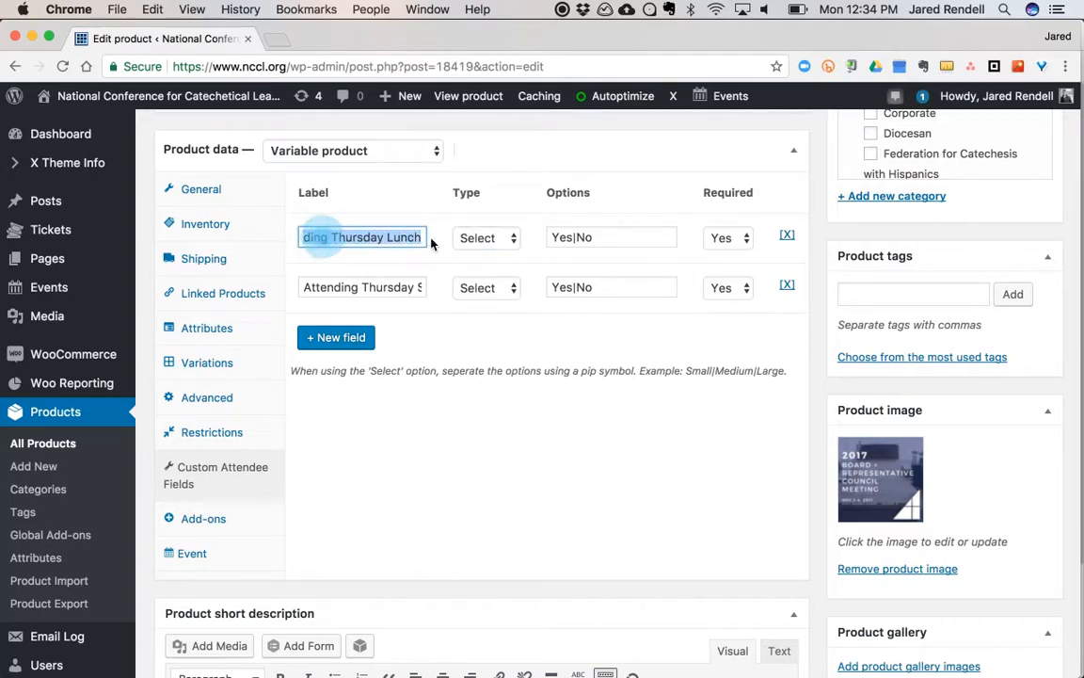
left_click(414, 238)
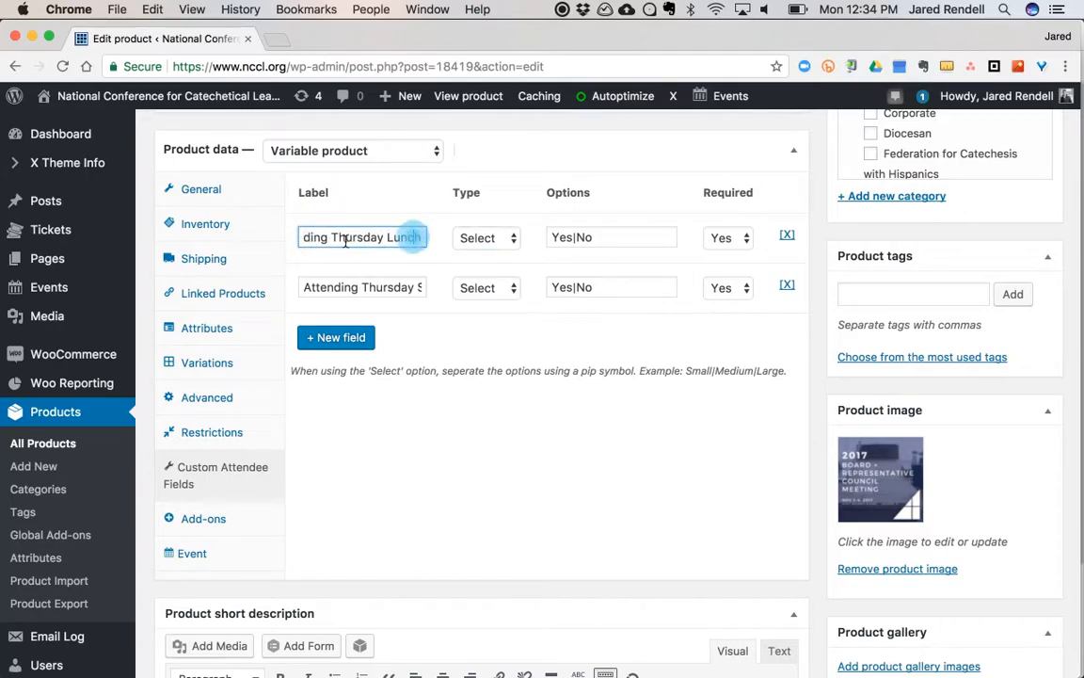
left_click(438, 239)
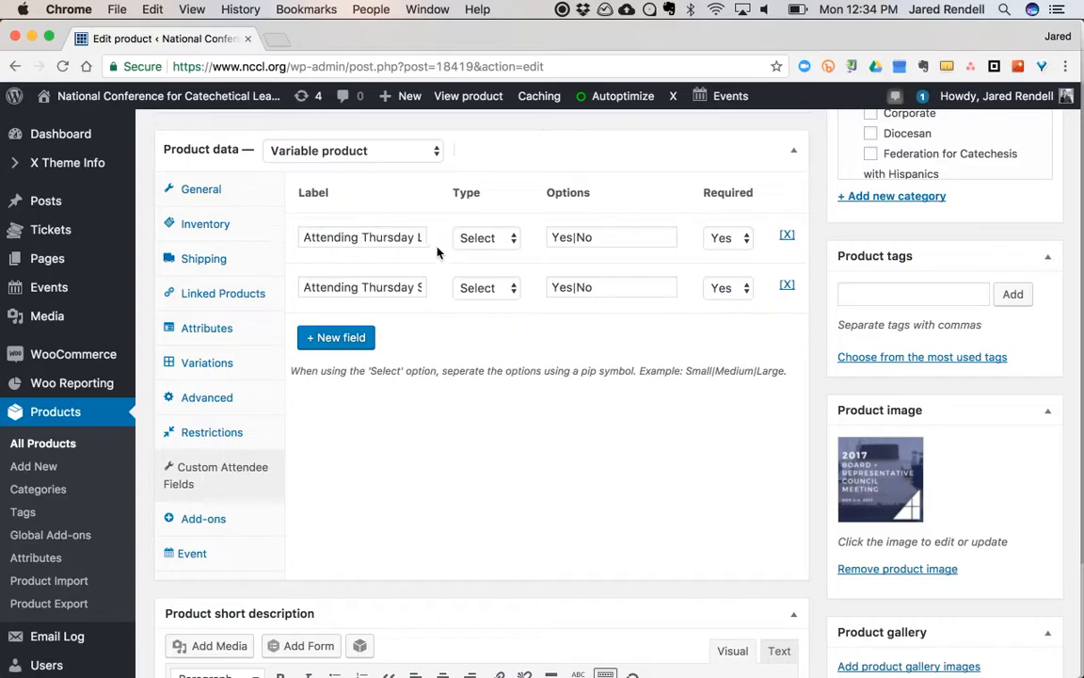
Review the first attendee field's type choices again and the note on separating Select options with a pipe symbol
left_click(502, 238)
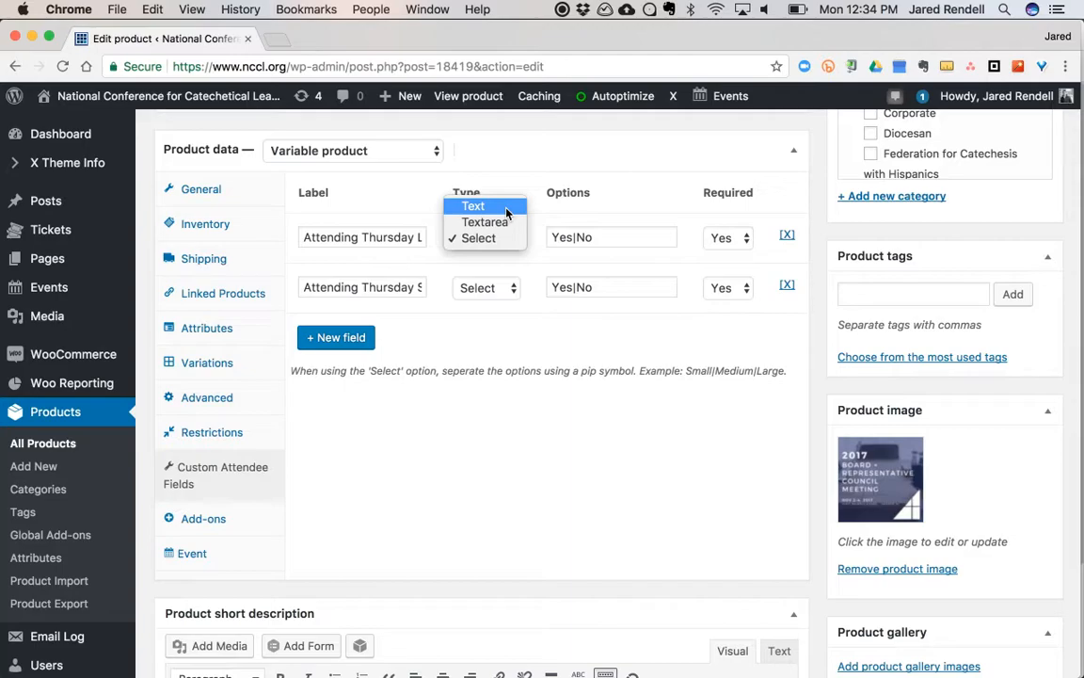
left_click(530, 330)
left_click(501, 238)
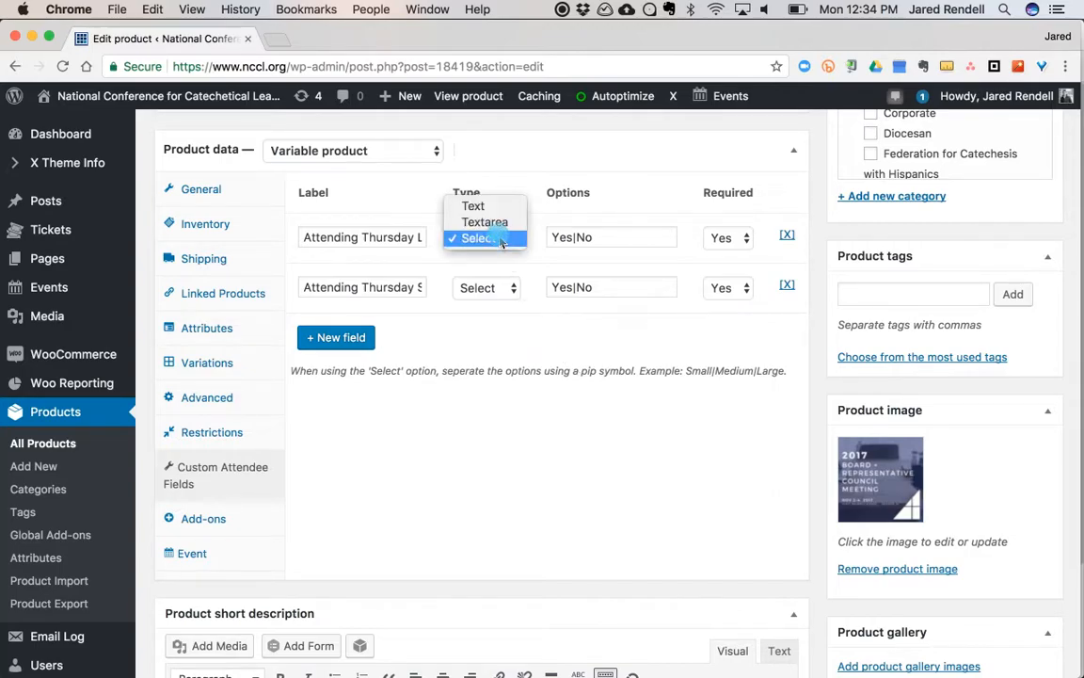
left_click(561, 336)
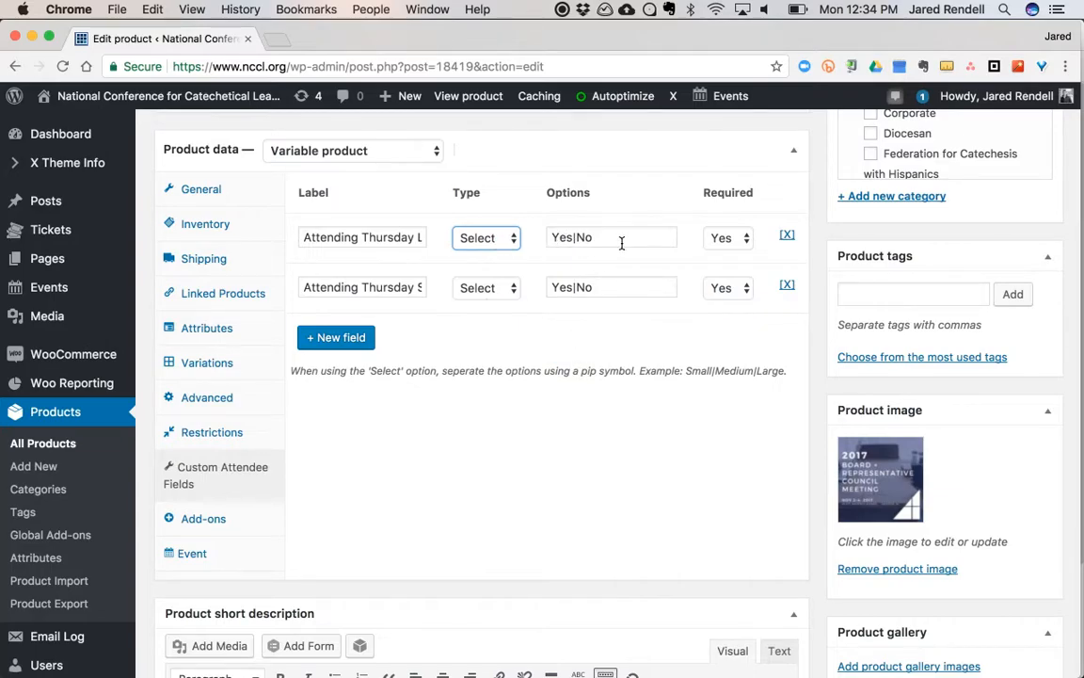
left_click_drag(346, 373, 661, 375)
left_click(661, 371)
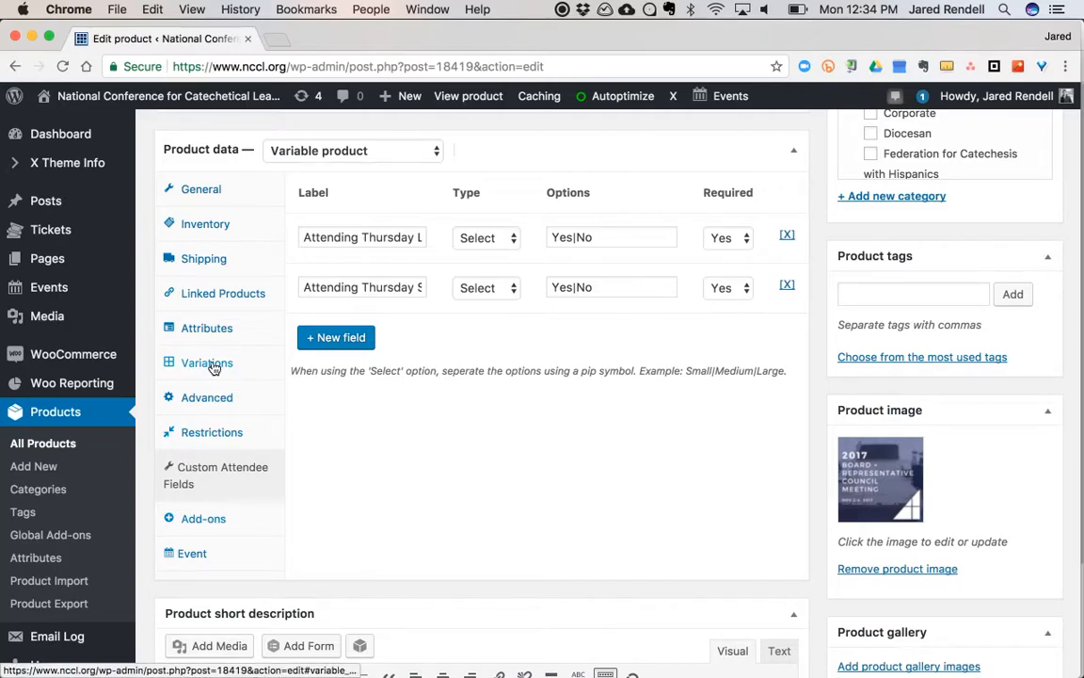
Look over the product's general and inventory settings and inspect the name, values and options of the Ticket Type attribute
left_click(235, 195)
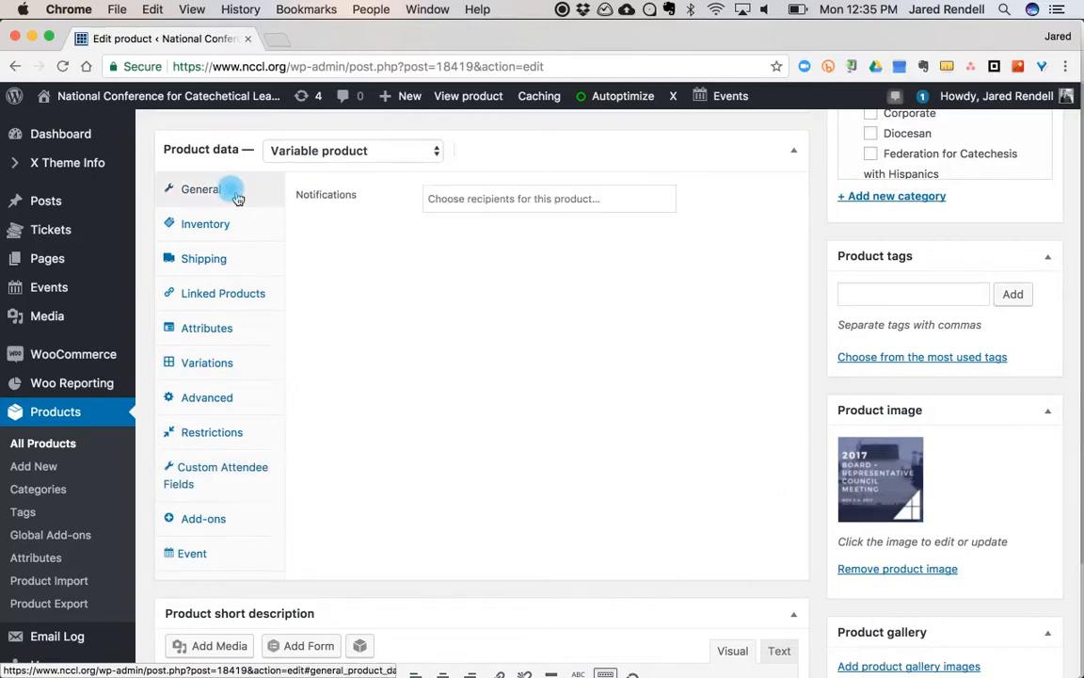
left_click(221, 234)
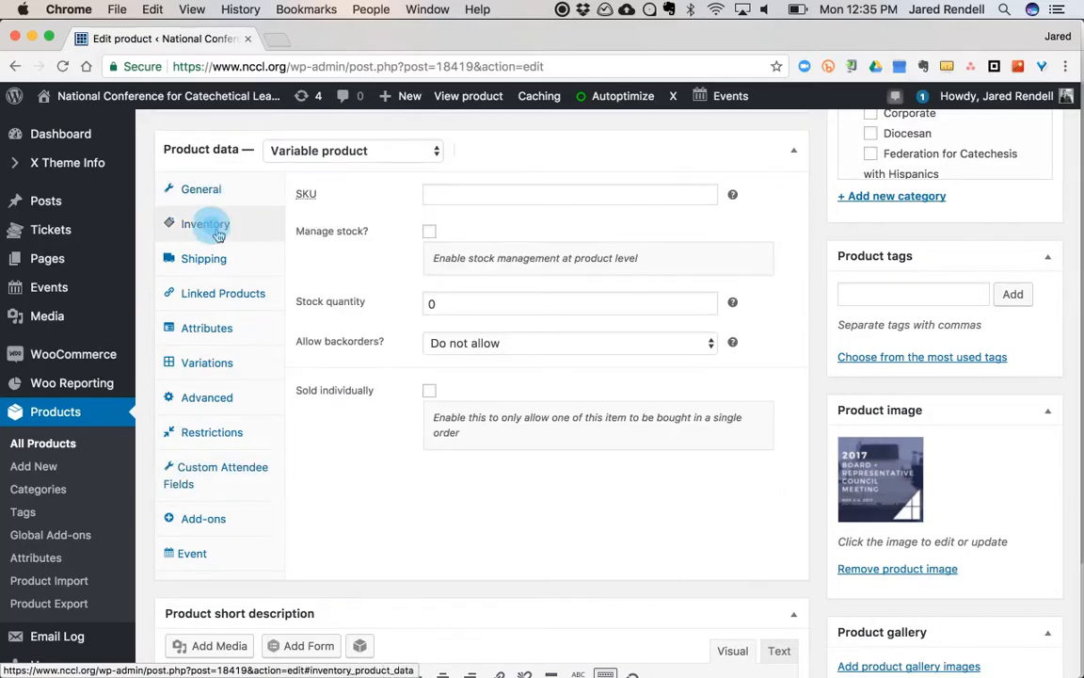
left_click(214, 327)
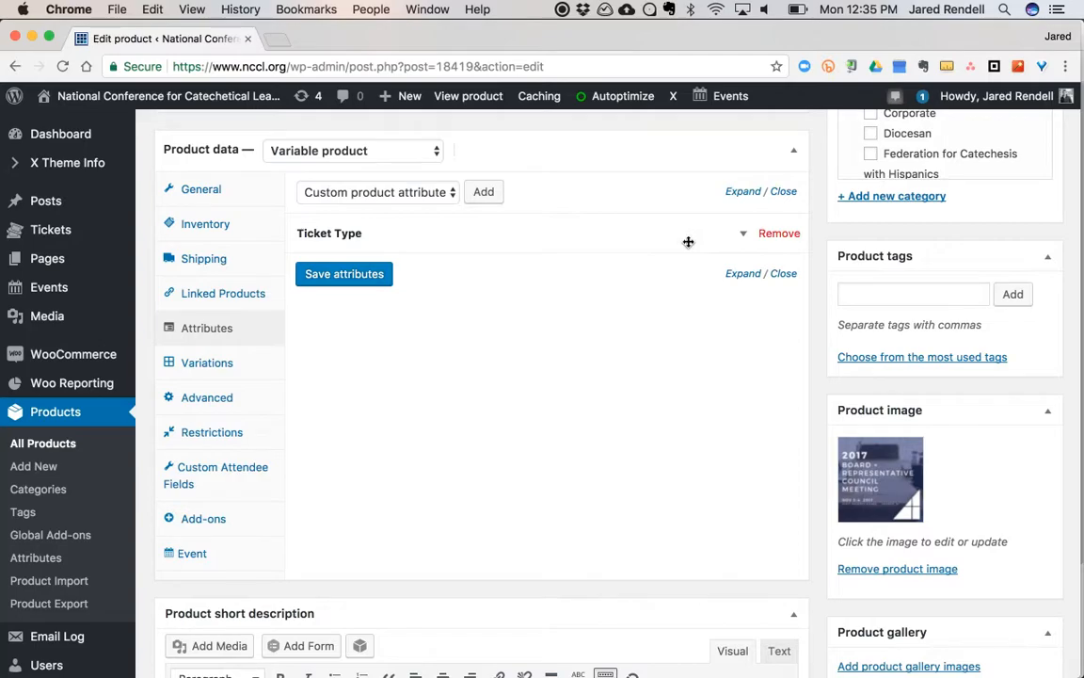
left_click(743, 234)
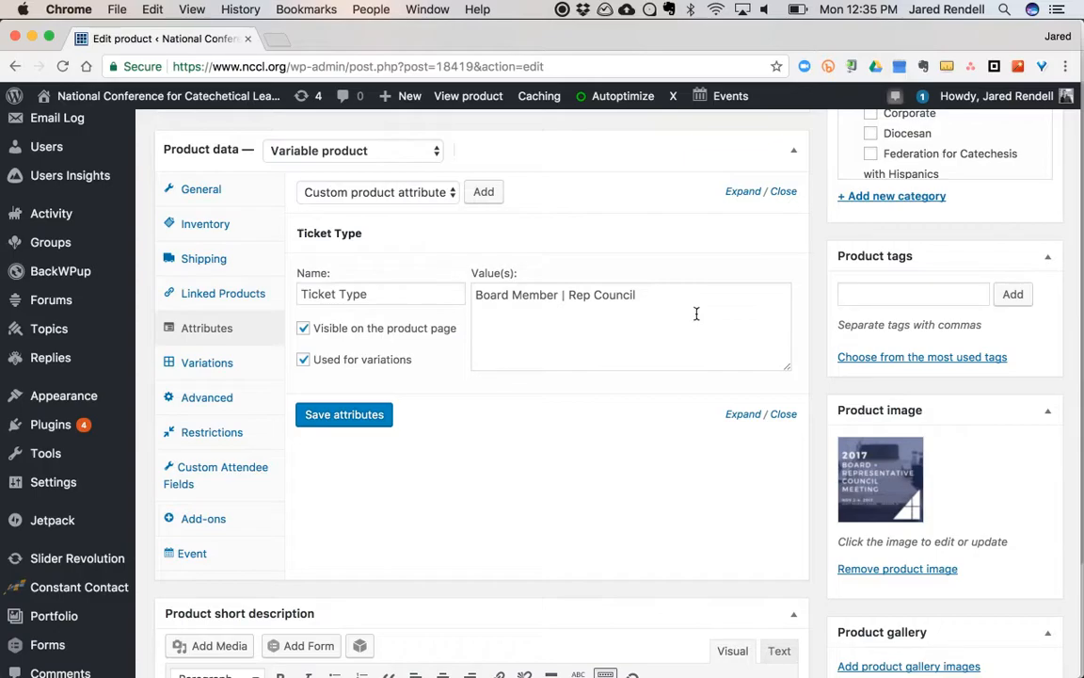
left_click(445, 233)
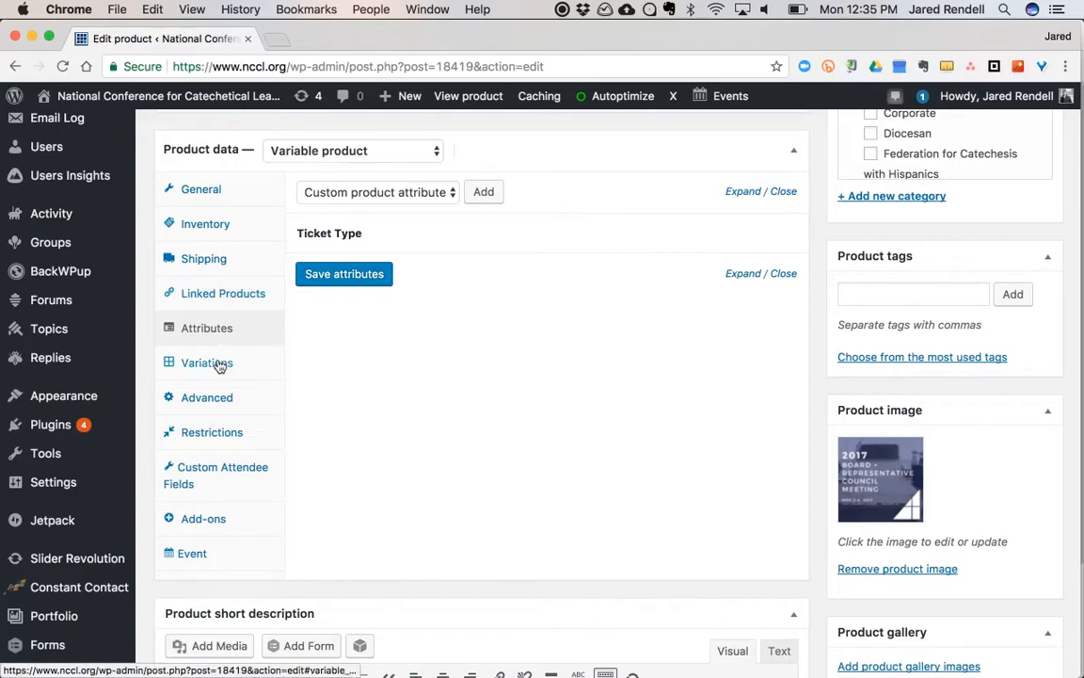
Compare the product's attributes with its list of variations, ending on the variations
mouse_move(395, 228)
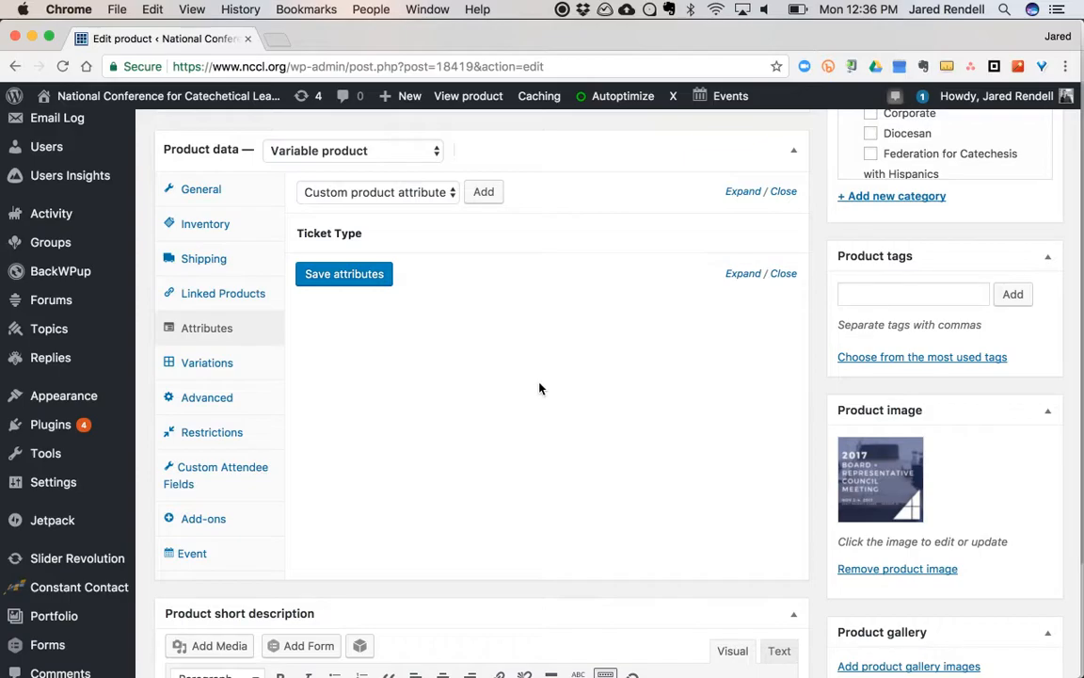
left_click(199, 363)
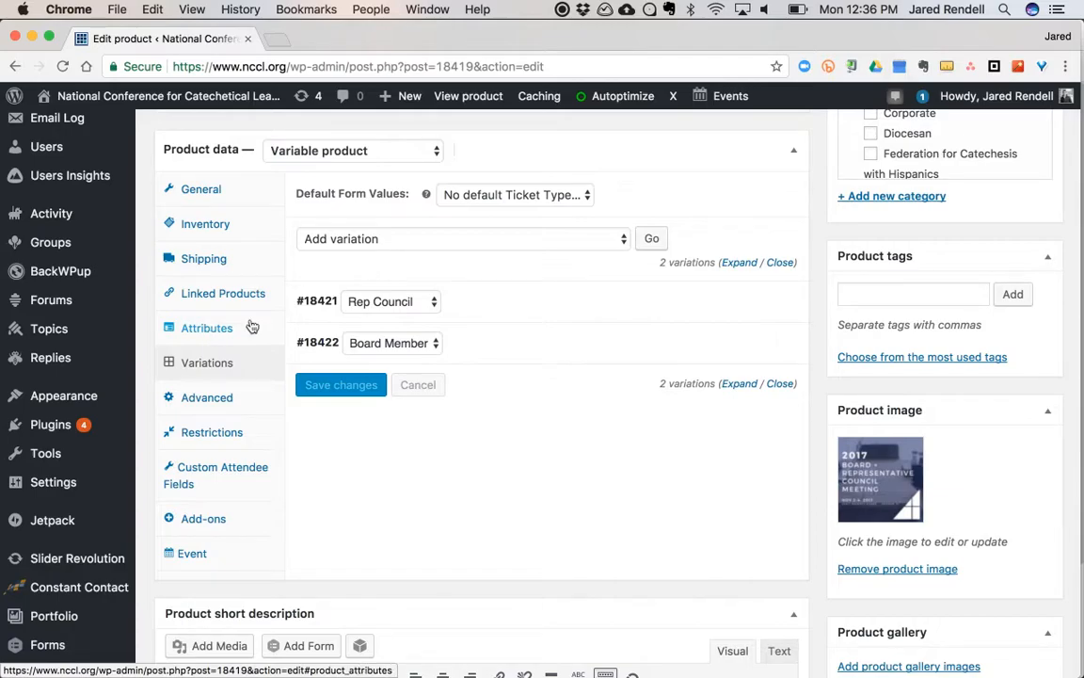
left_click(204, 337)
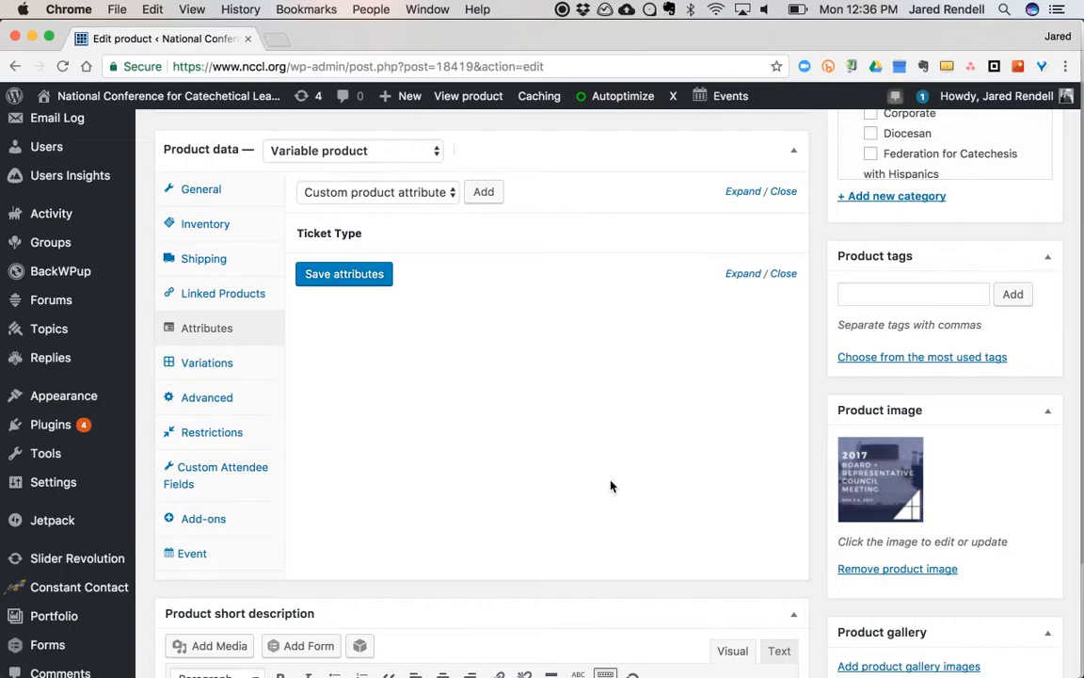
left_click(222, 366)
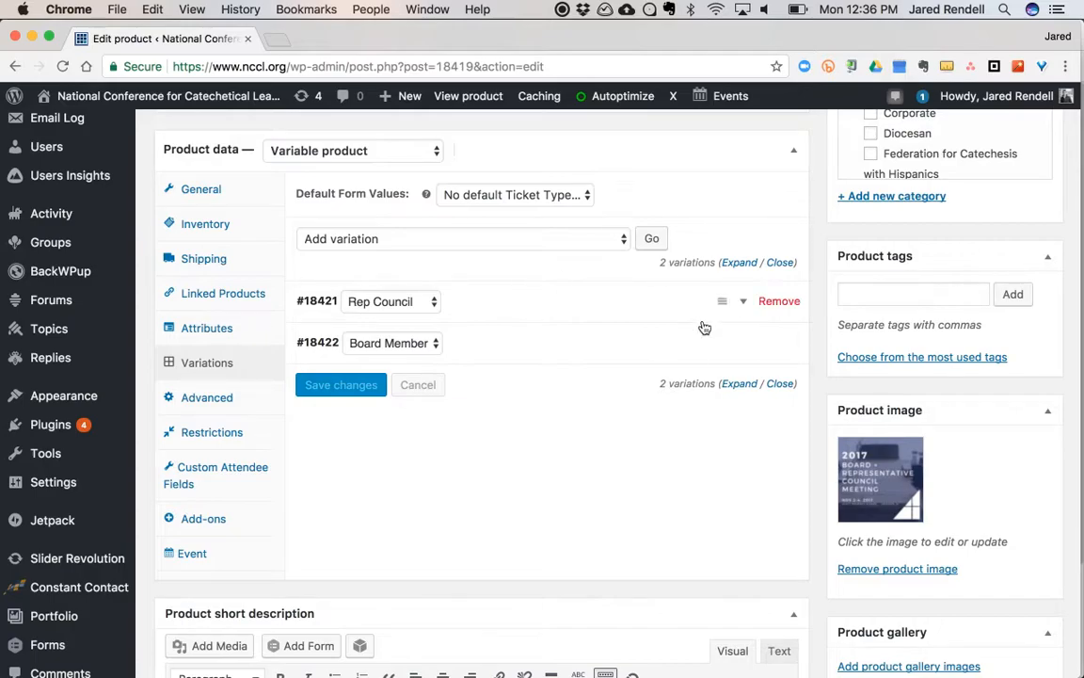
Expand all variations and examine the Rep Council variation's SKU, virtual, stock management and price settings
left_click(741, 269)
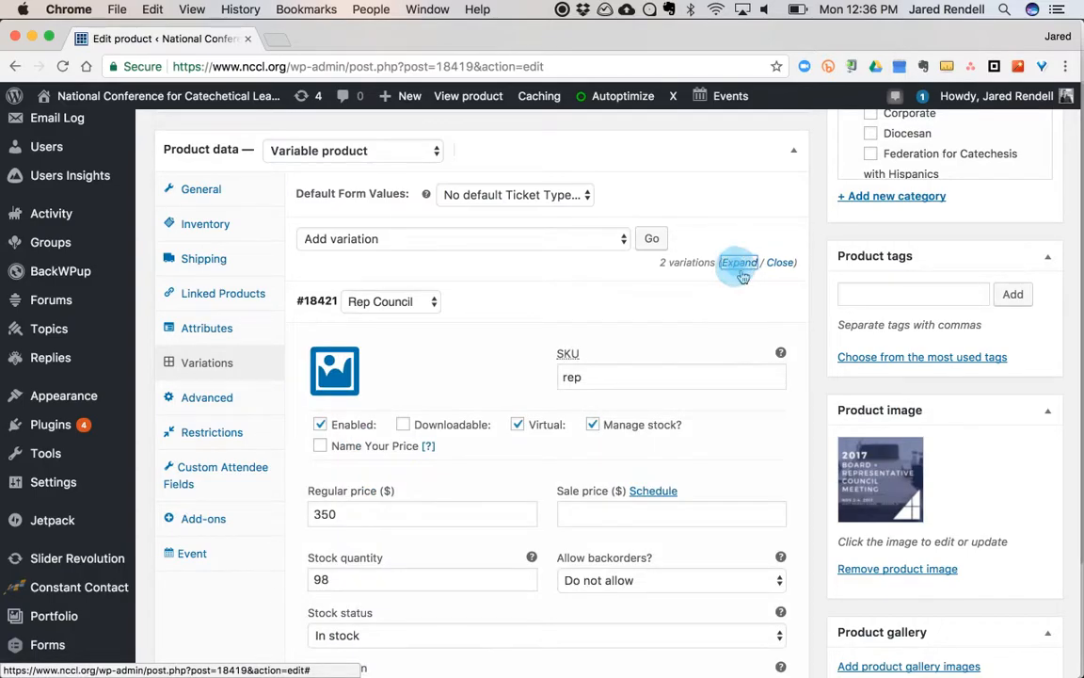
scroll(819, 340, "down", 1)
scroll(819, 340, "down", 3)
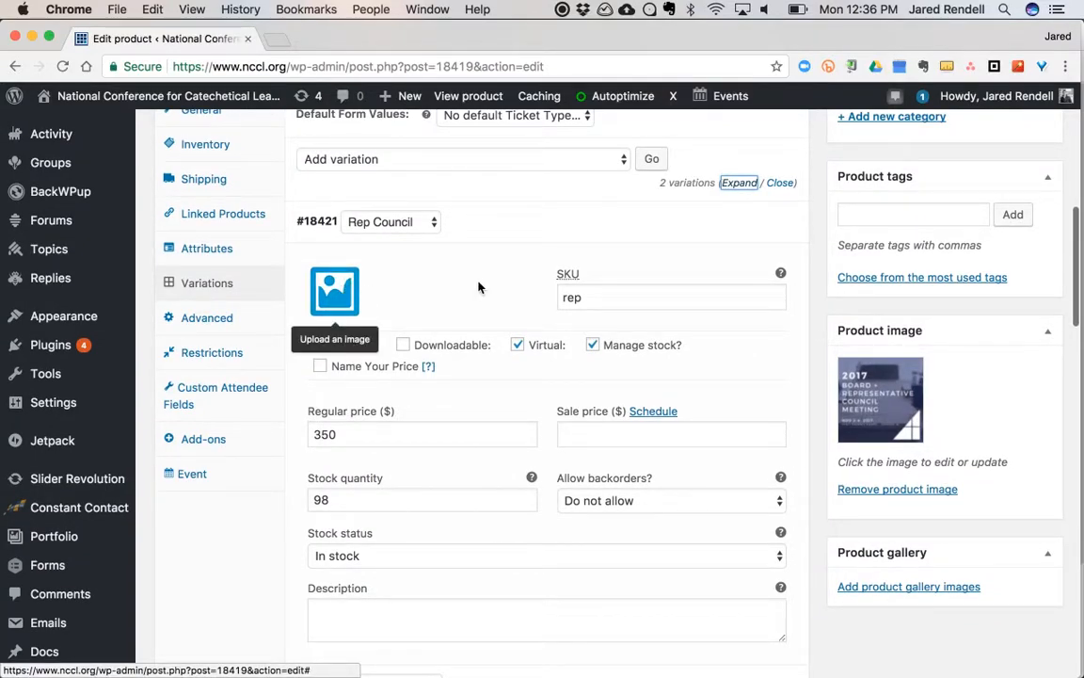
scroll(483, 290, "down", 1)
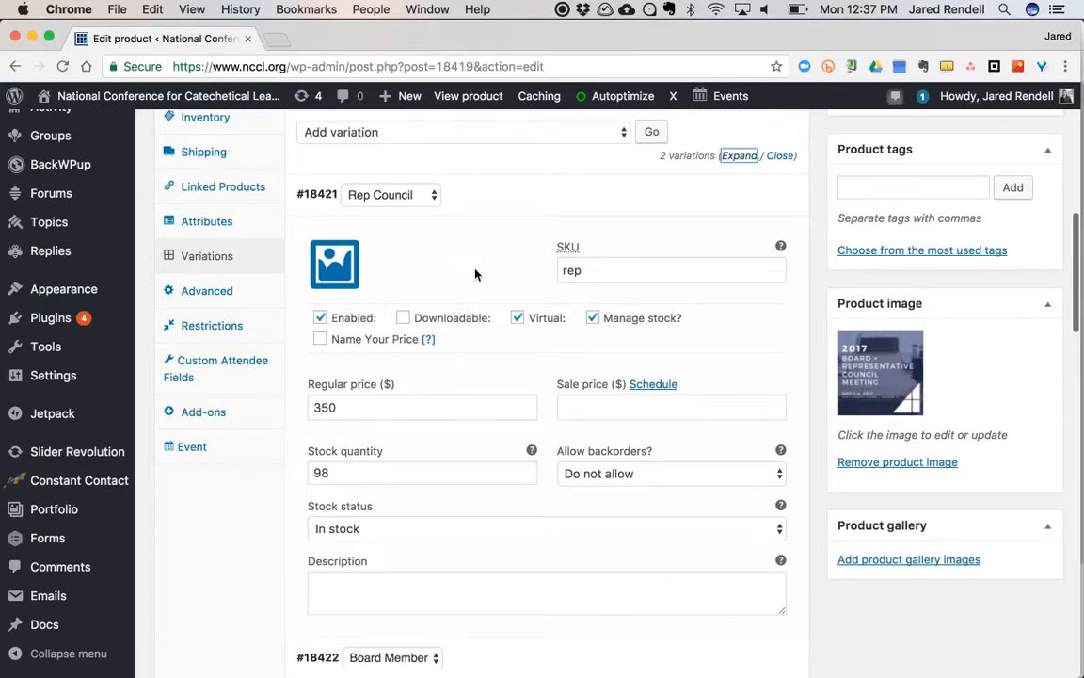
mouse_move(540, 320)
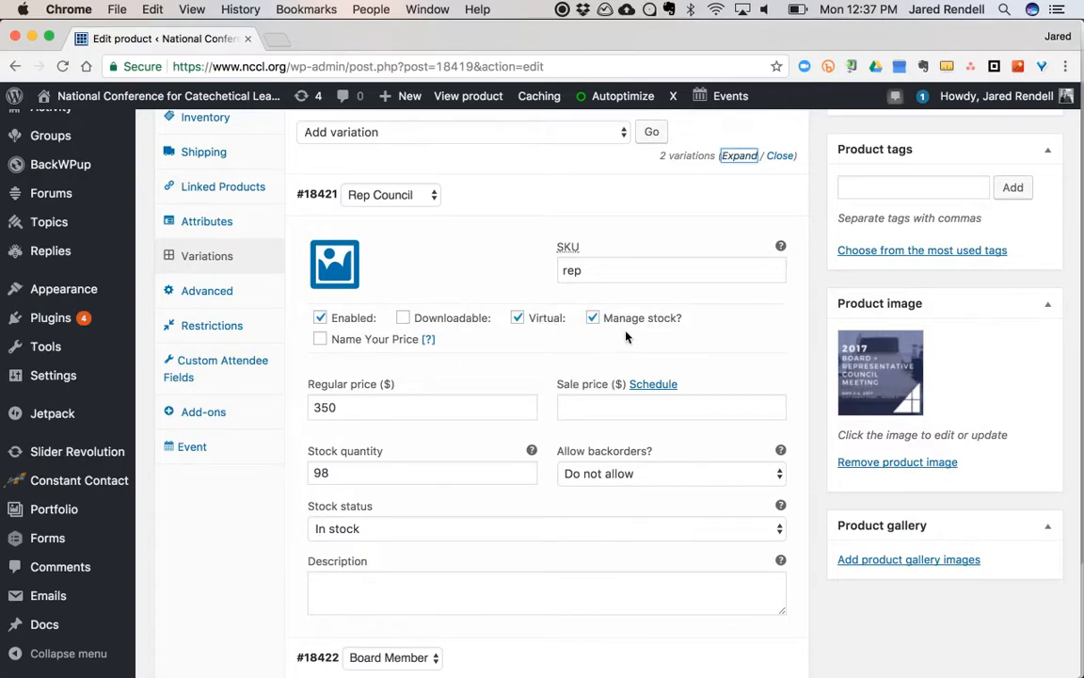
mouse_move(603, 328)
scroll(550, 402, "down", 1)
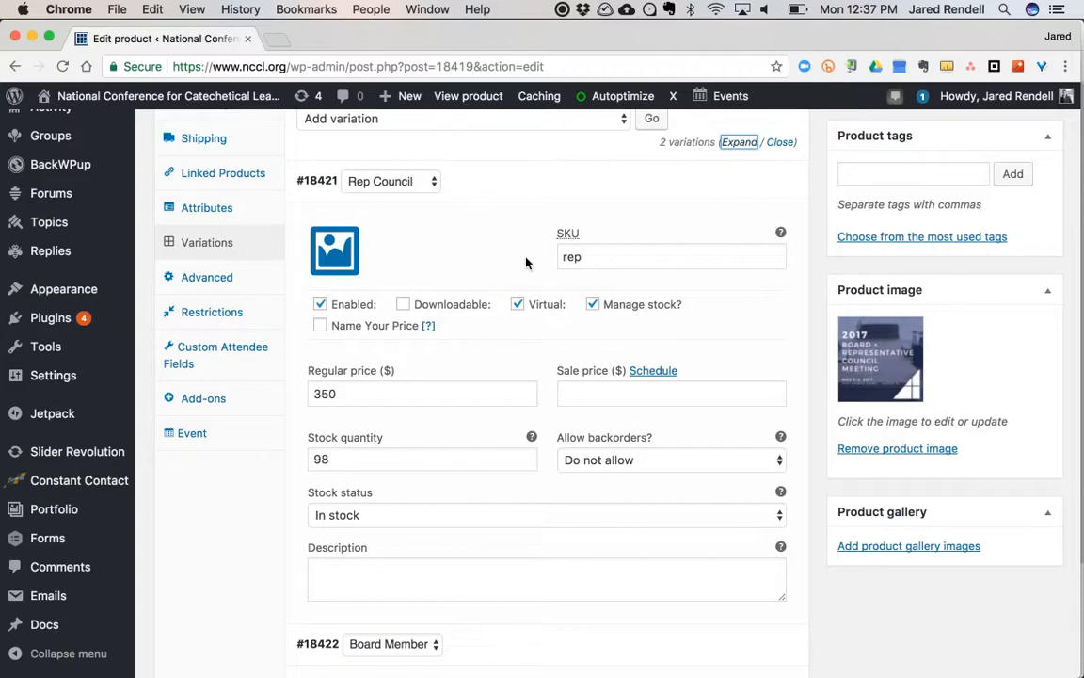
Examine the Rep Council variation's stock quantity, backorder setting and stock status choices, leaving them as they are
left_click(327, 459)
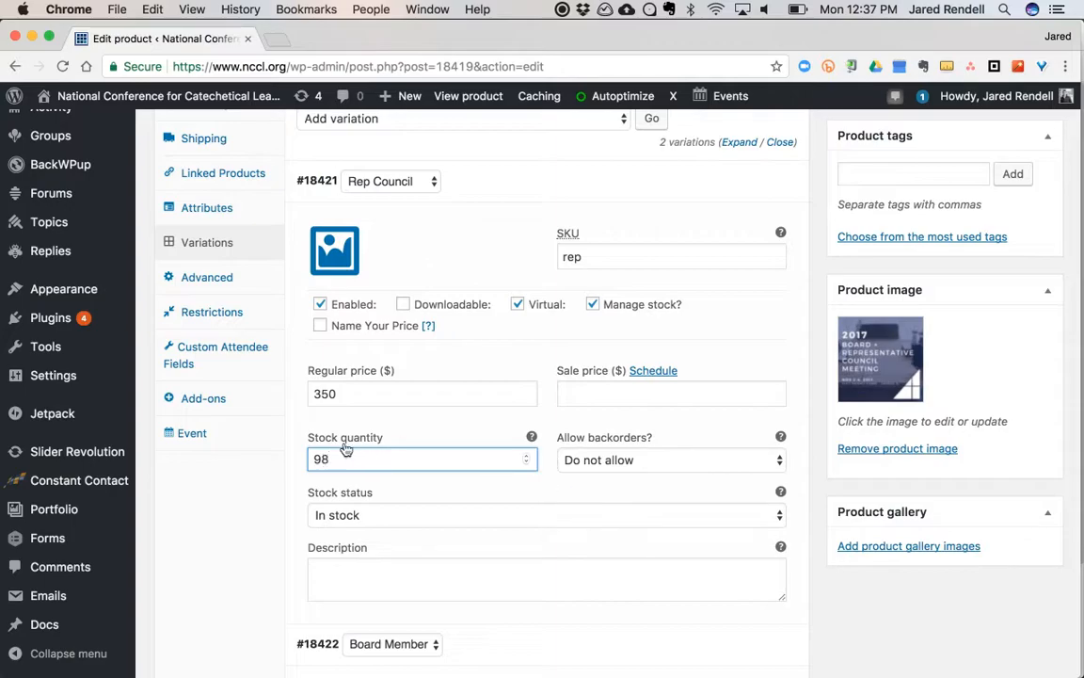
scroll(552, 447, "down", 1)
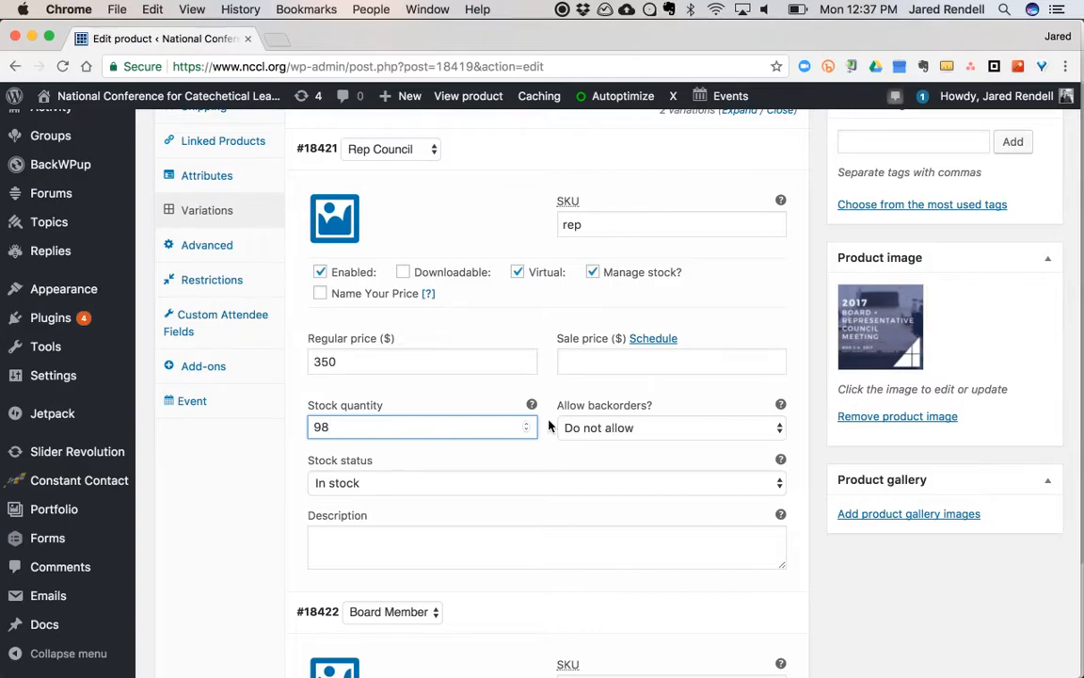
scroll(550, 431, "down", 1)
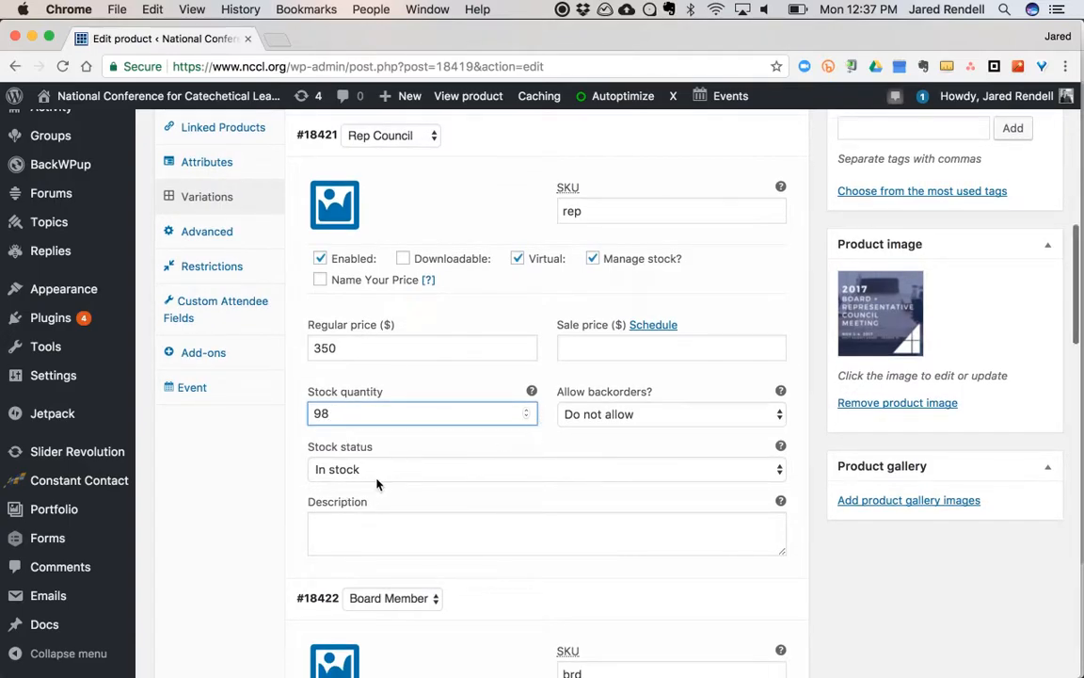
left_click(318, 470)
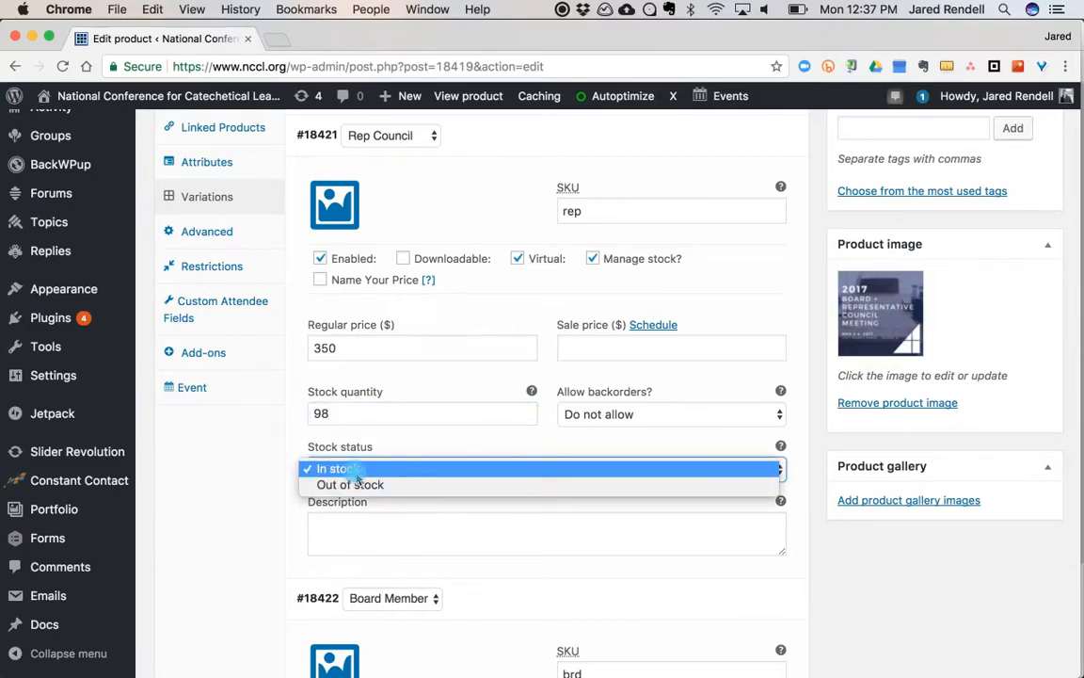
left_click(553, 439)
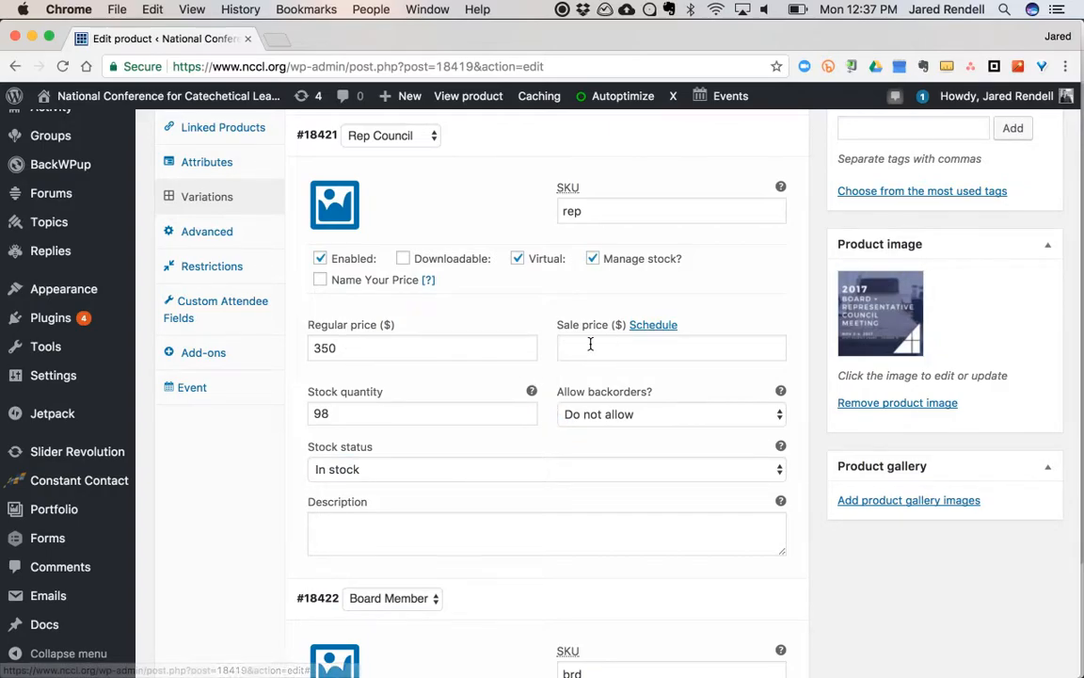
scroll(551, 316, "up", 1)
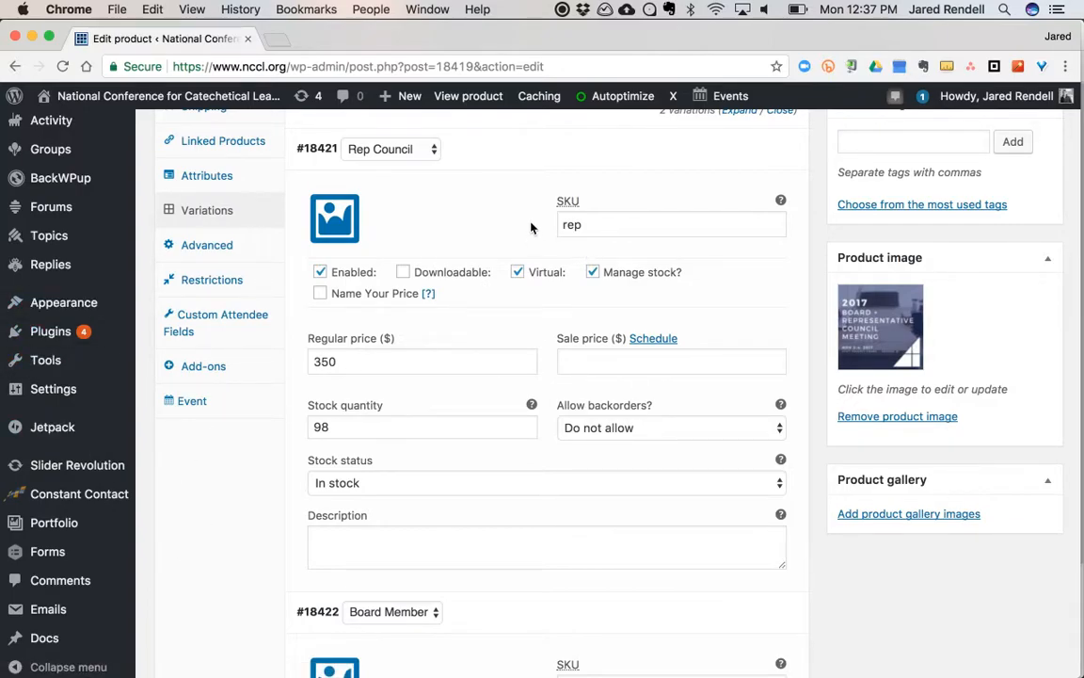
Review the Board Member variation's SKU, virtual, price and stock settings and compare them with the Rep Council variation
scroll(545, 224, "down", 5)
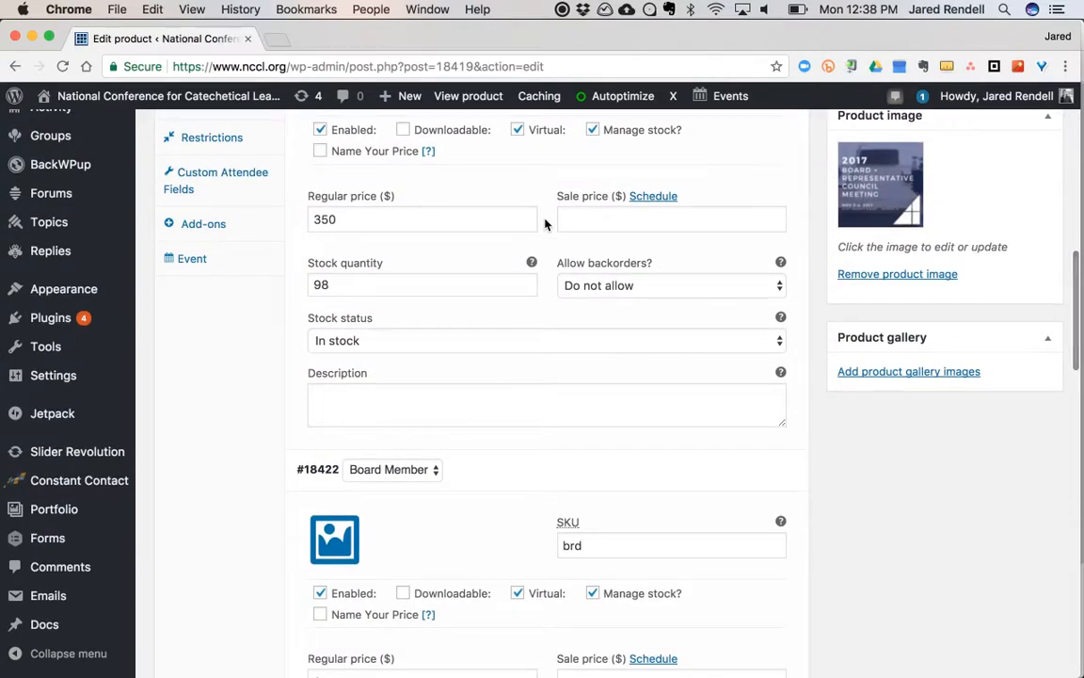
scroll(545, 224, "down", 6)
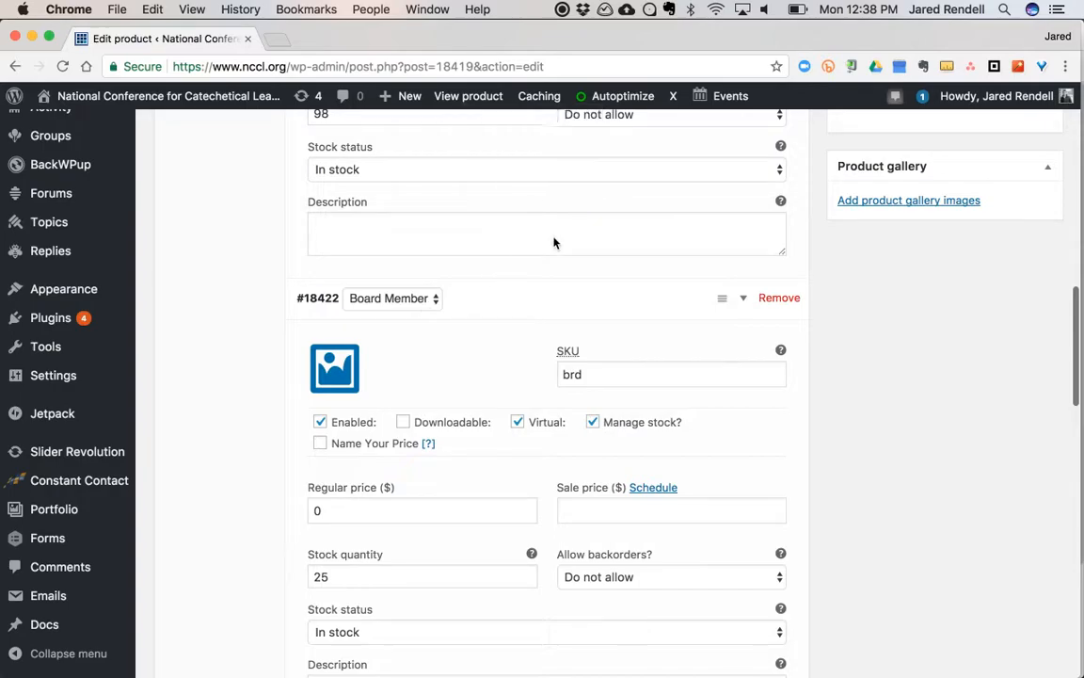
scroll(500, 305, "up", 6)
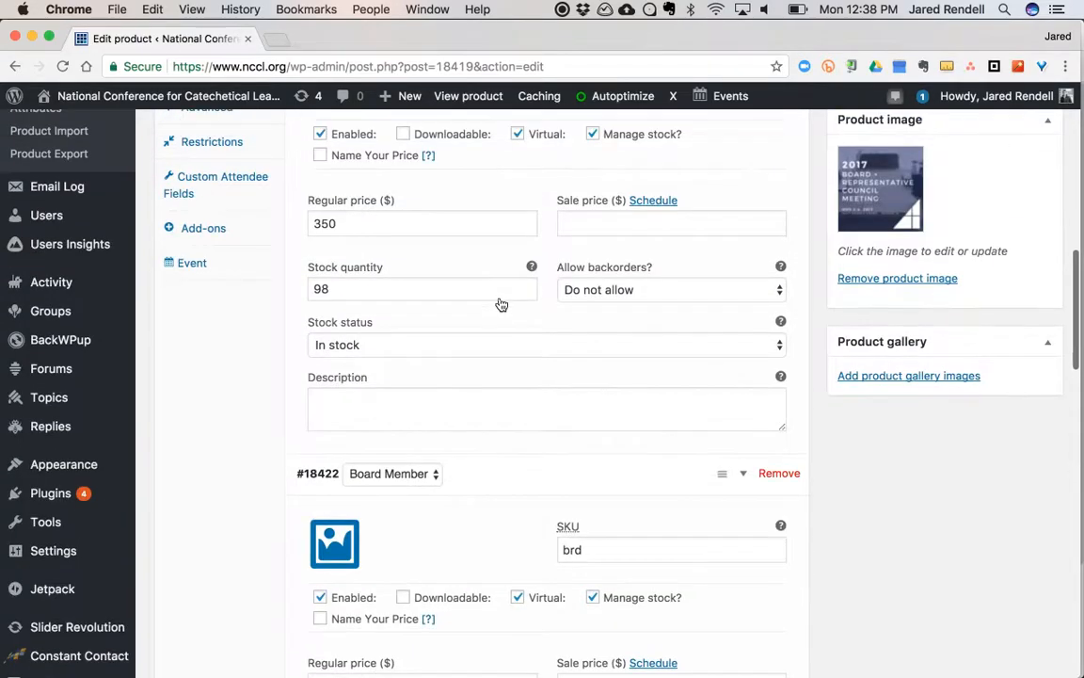
scroll(499, 303, "up", 4)
scroll(545, 382, "down", 6)
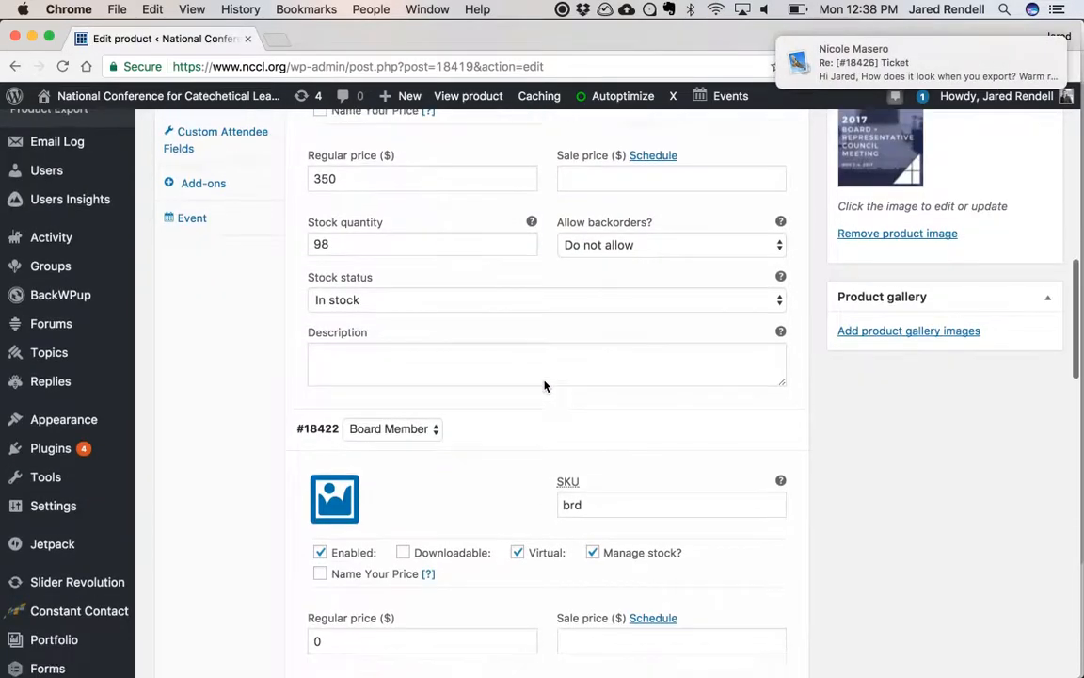
scroll(550, 388, "down", 4)
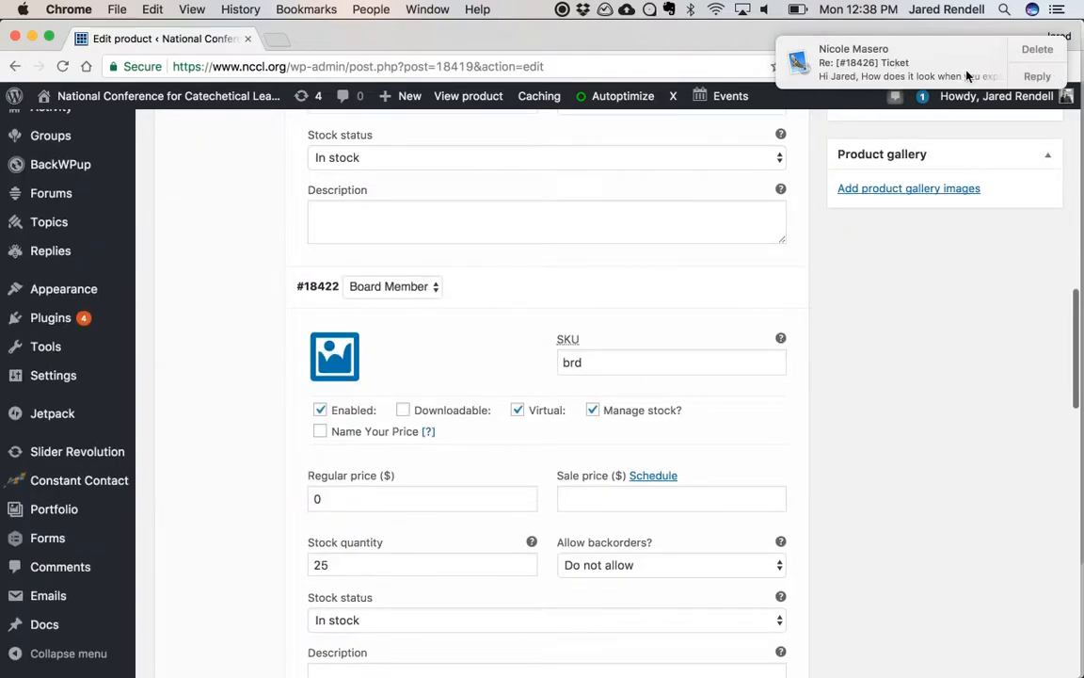
mouse_move(533, 298)
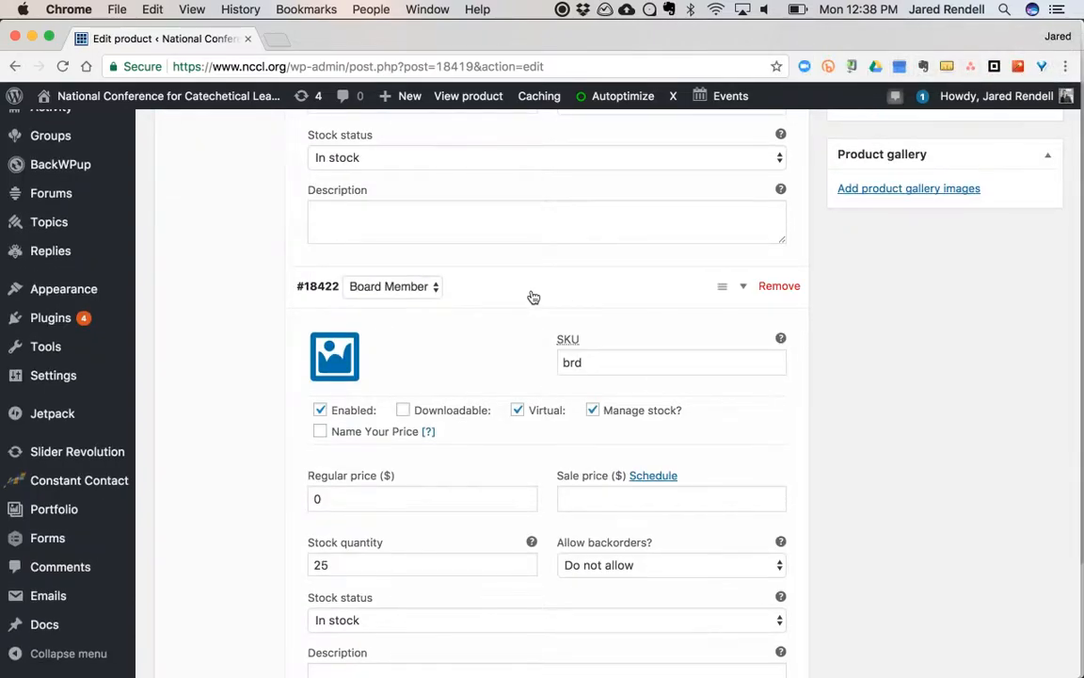
scroll(532, 297, "down", 4)
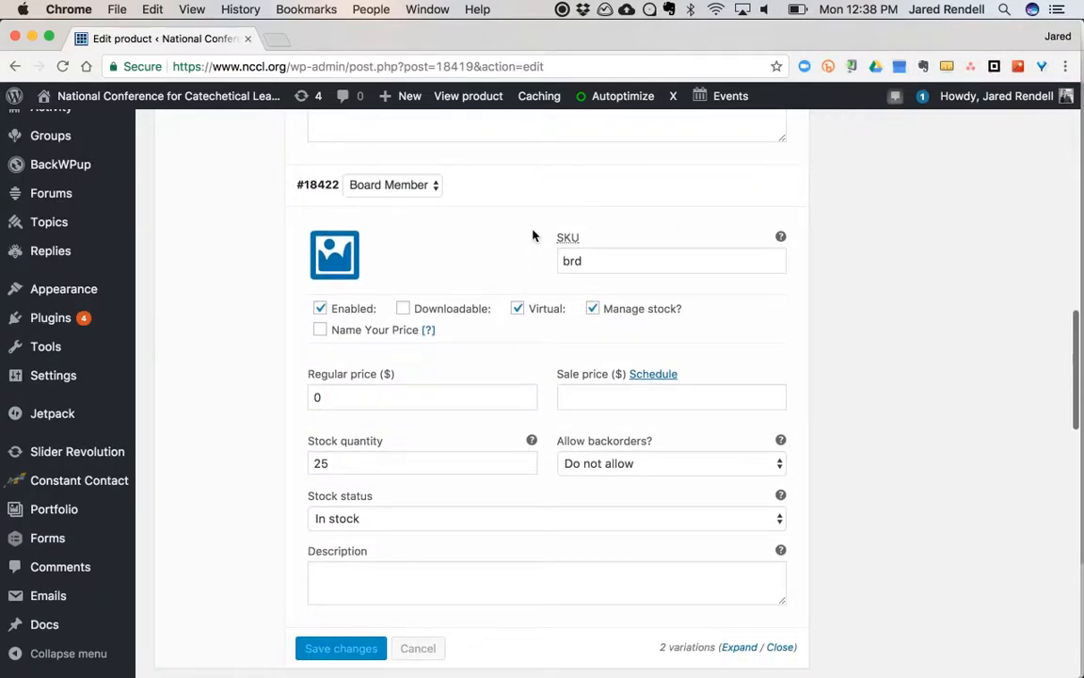
scroll(534, 236, "up", 2)
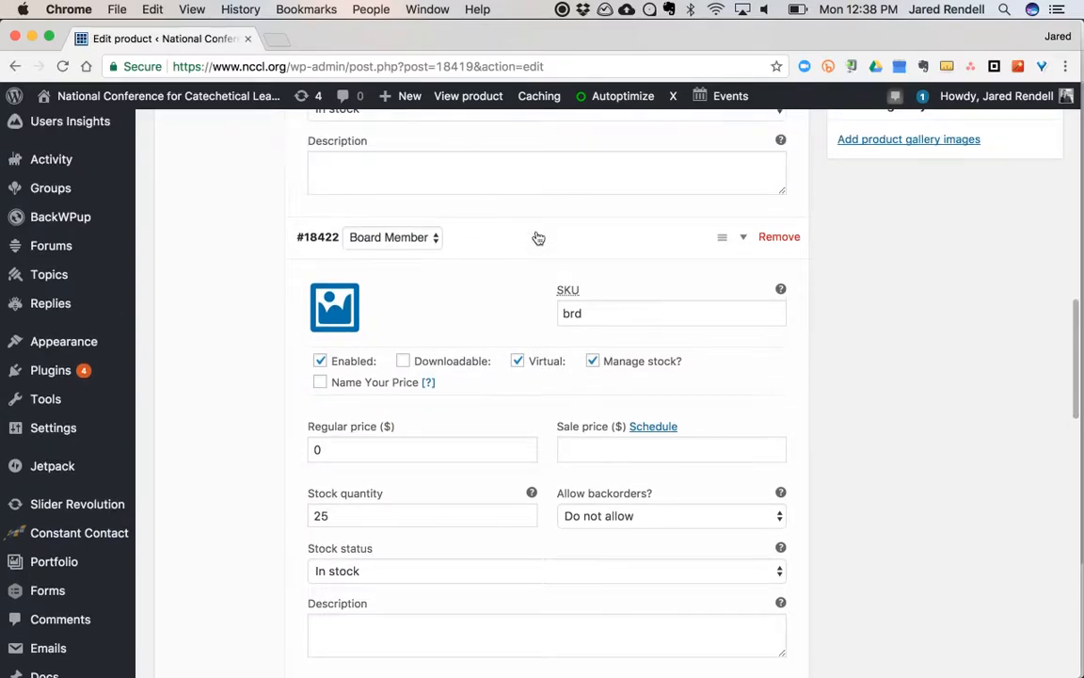
scroll(539, 238, "up", 12)
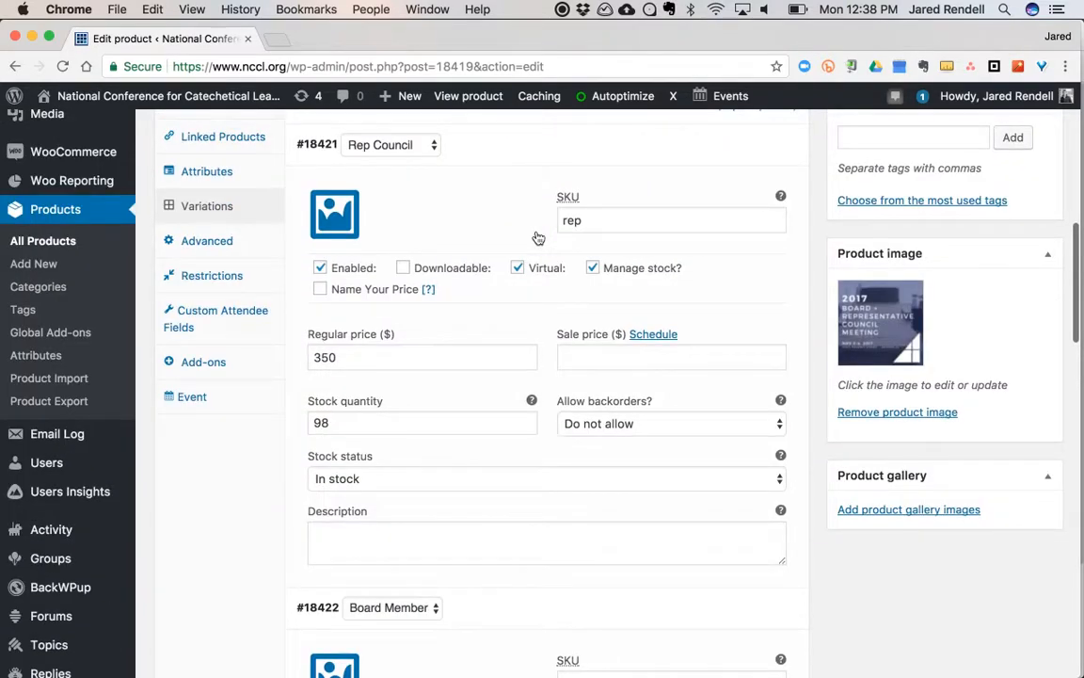
Look over the restriction types available for the product without adding one
scroll(535, 236, "up", 4)
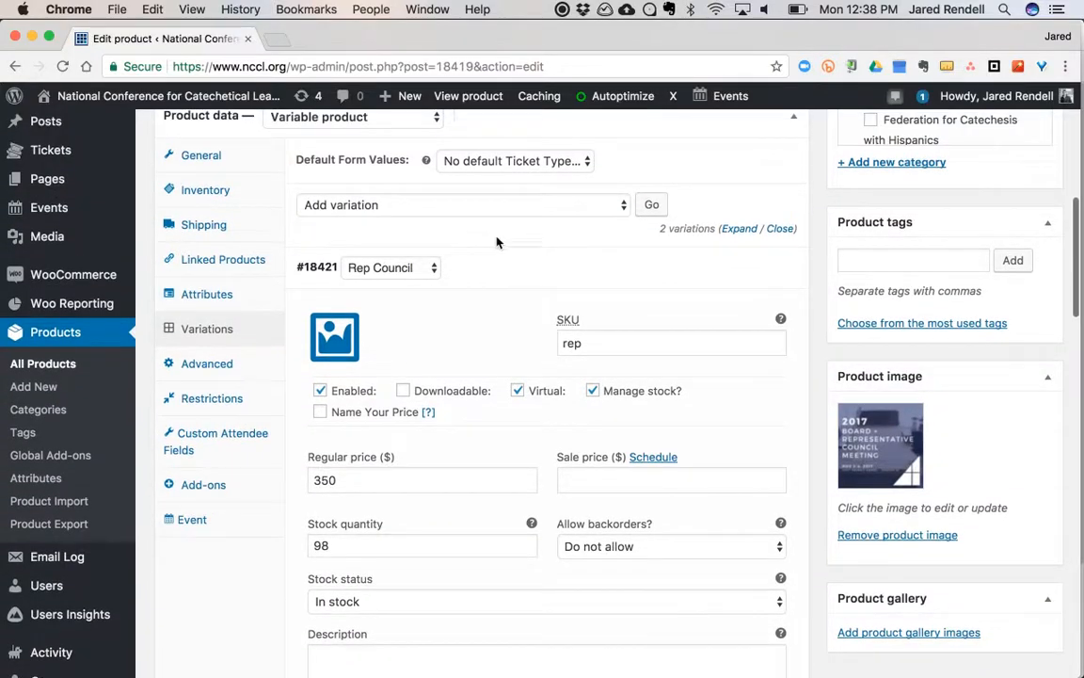
left_click(199, 398)
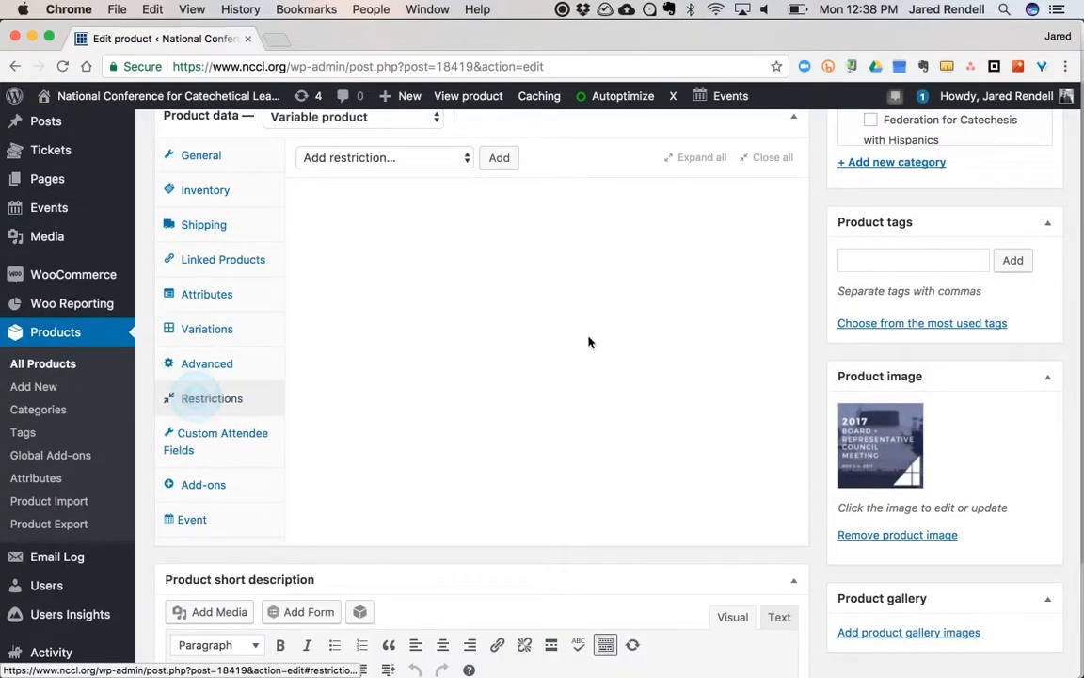
scroll(588, 342, "up", 1)
left_click(456, 196)
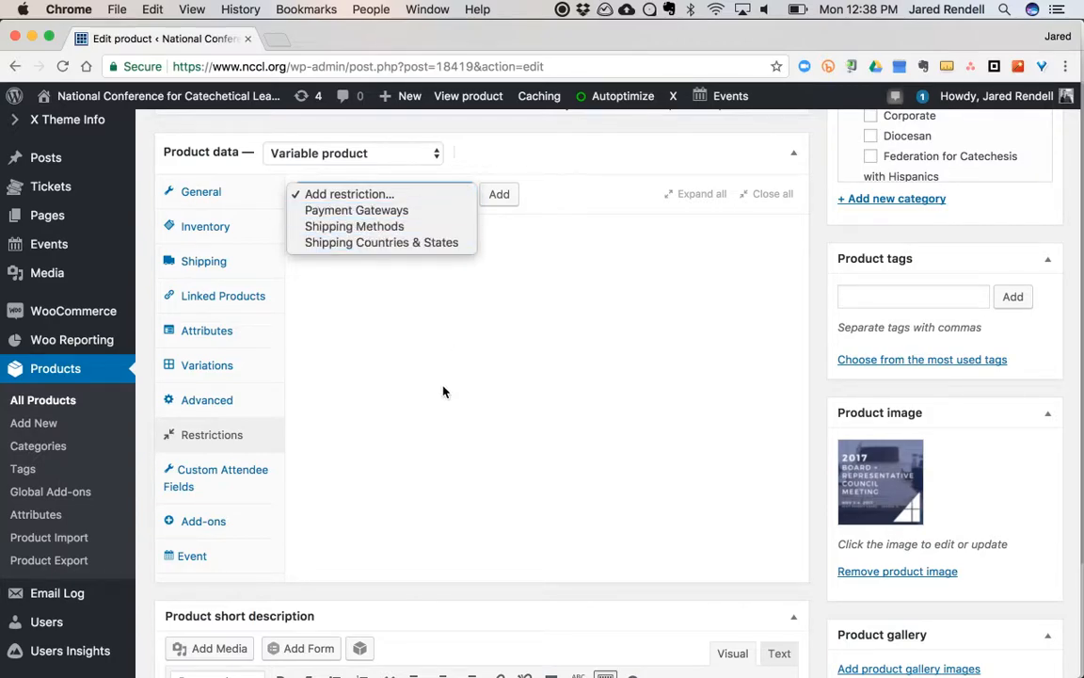
left_click(384, 346)
Review the product's advanced settings for purchase note, menu order and reviews
left_click(205, 403)
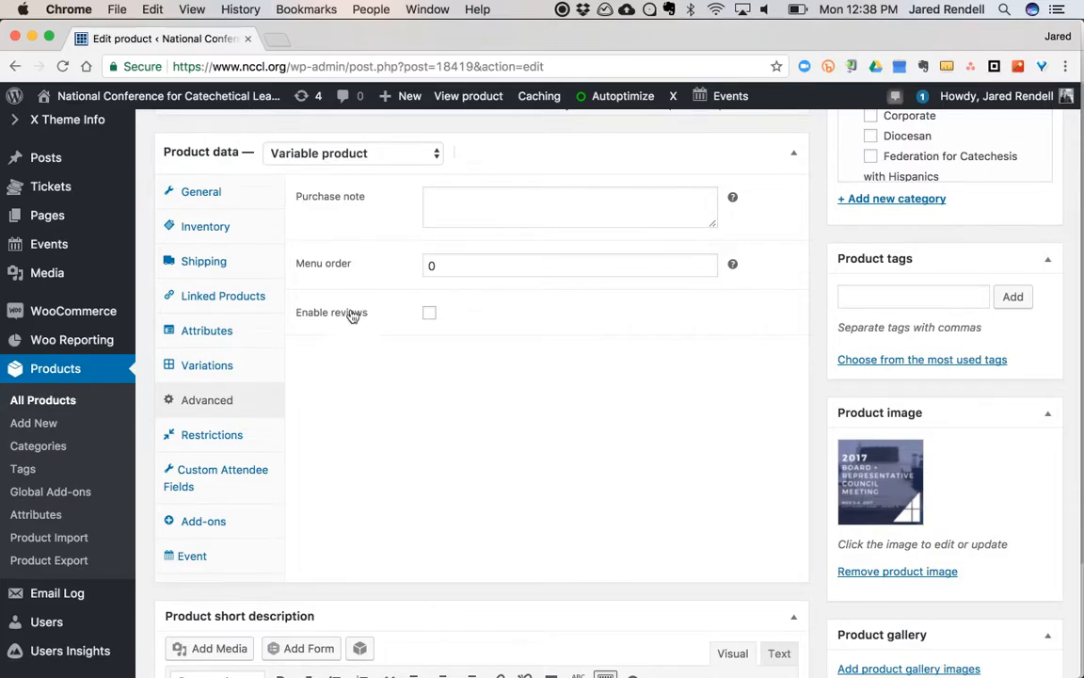
scroll(418, 441, "up", 1)
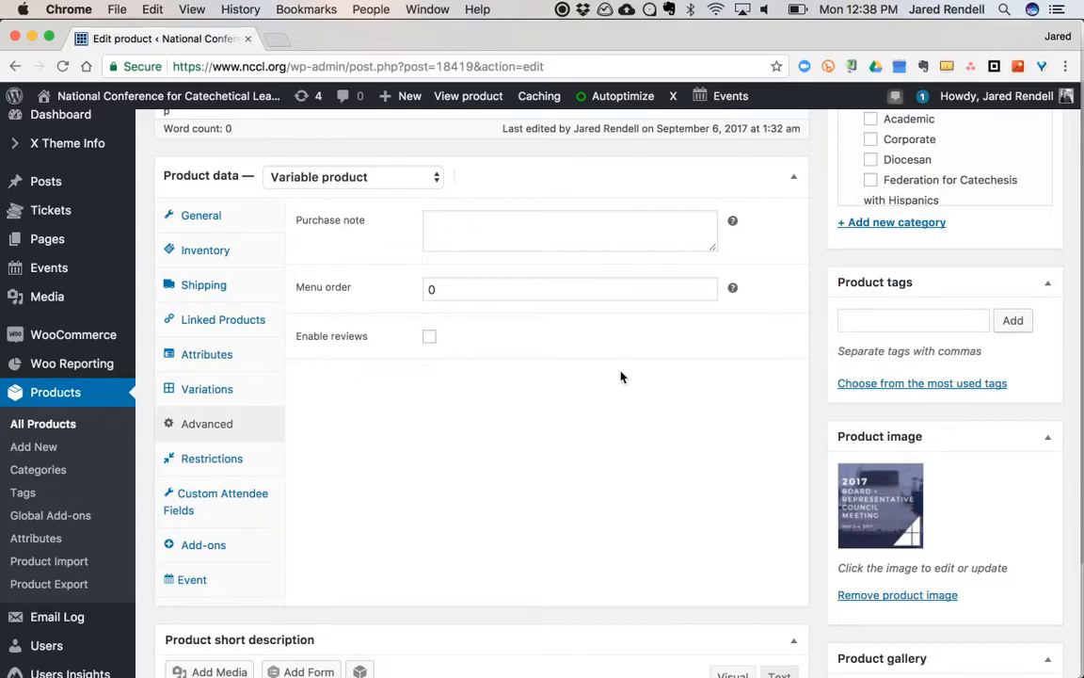
scroll(621, 377, "down", 1)
scroll(612, 282, "up", 3)
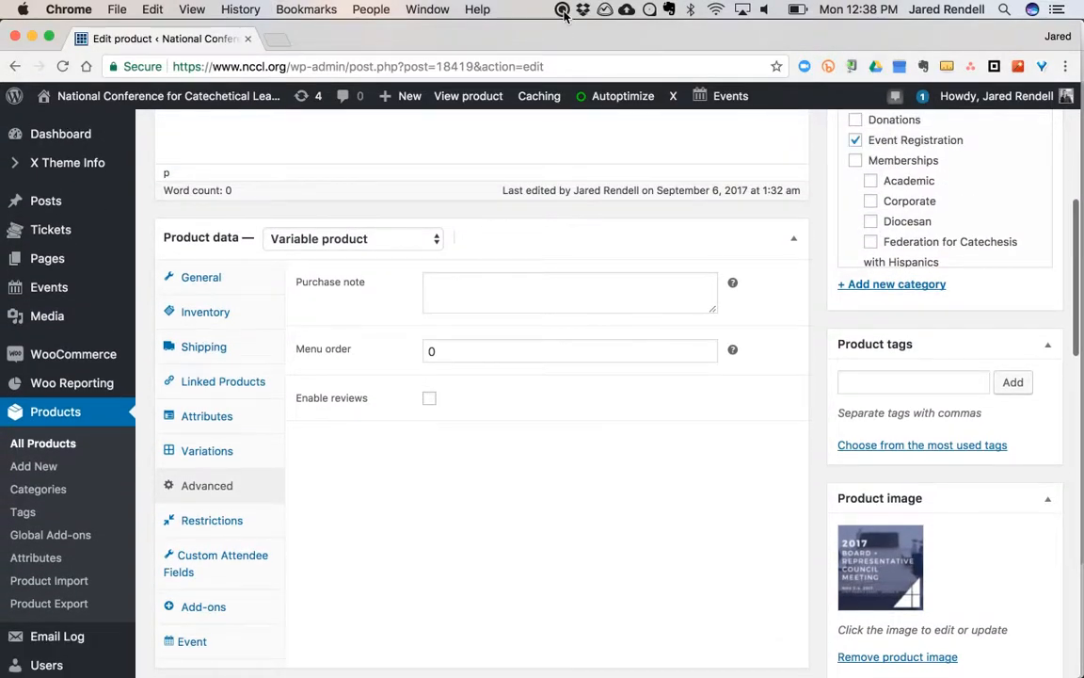
left_click(563, 11)
left_click(584, 30)
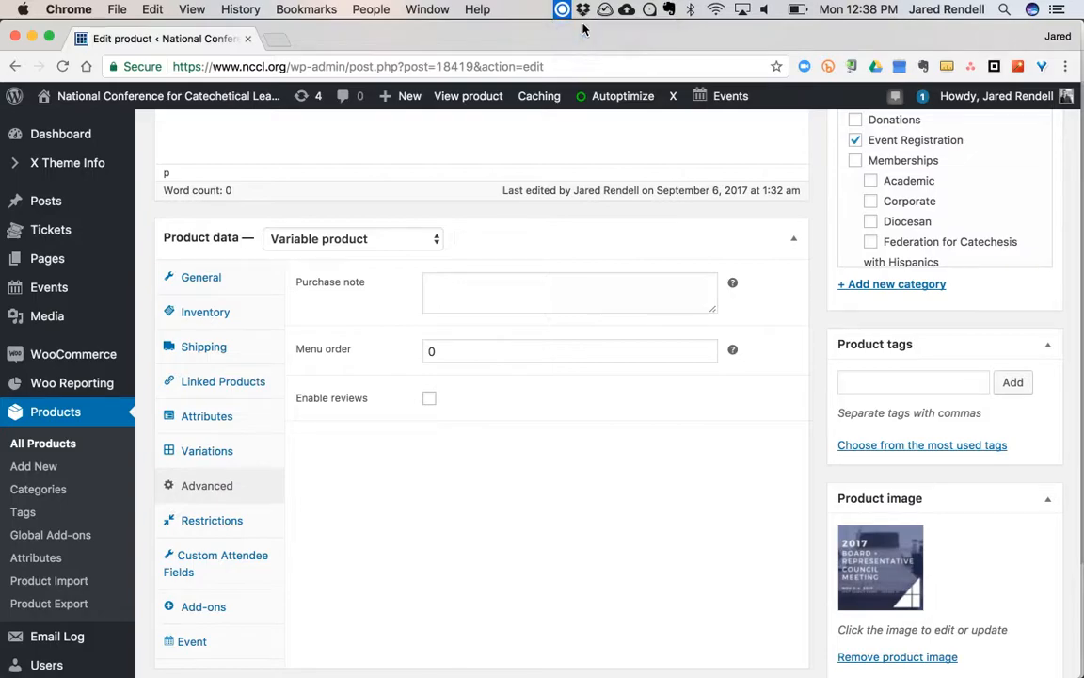